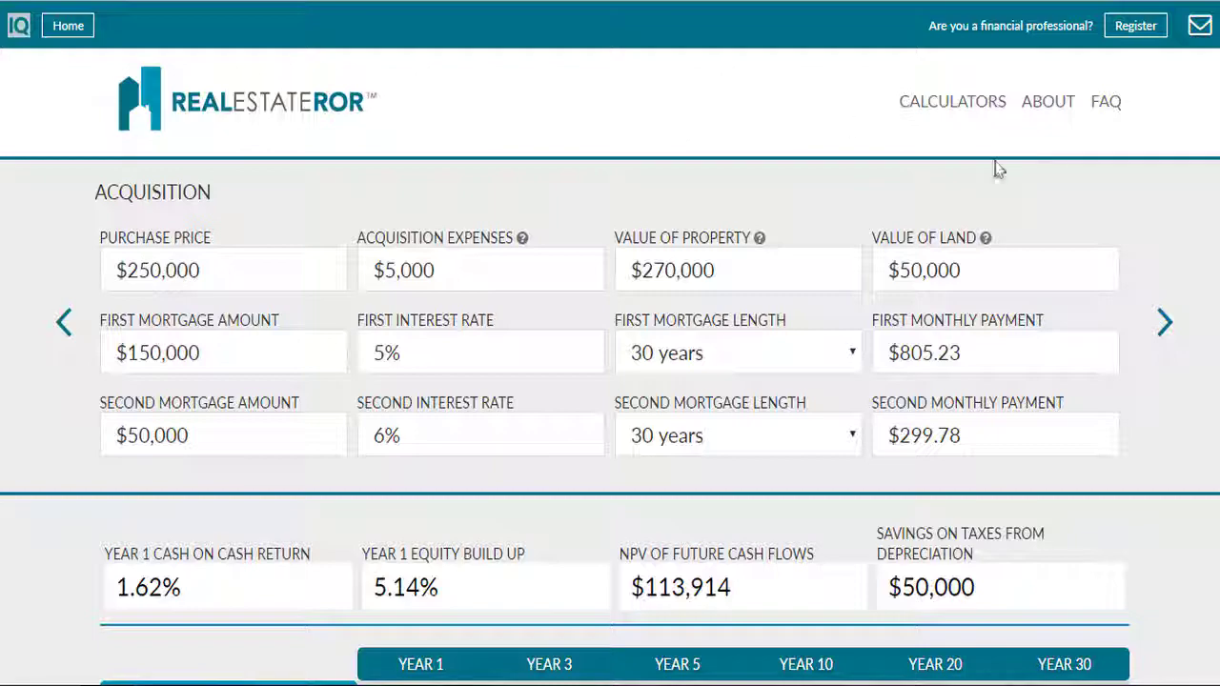
Highlight the YEAR 1 CASH ON CASH RETURN and YEAR 1 EQUITY BUILD UP labels.
scroll(610, 362, down, 10)
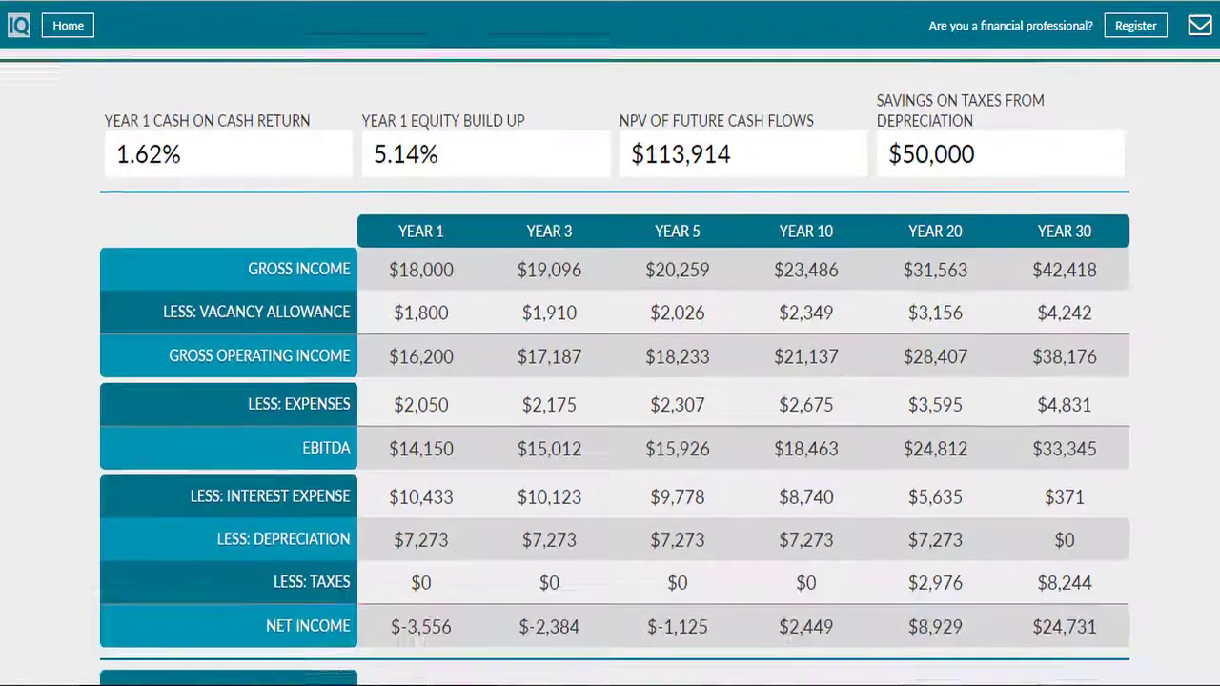
scroll(610, 362, down, 1)
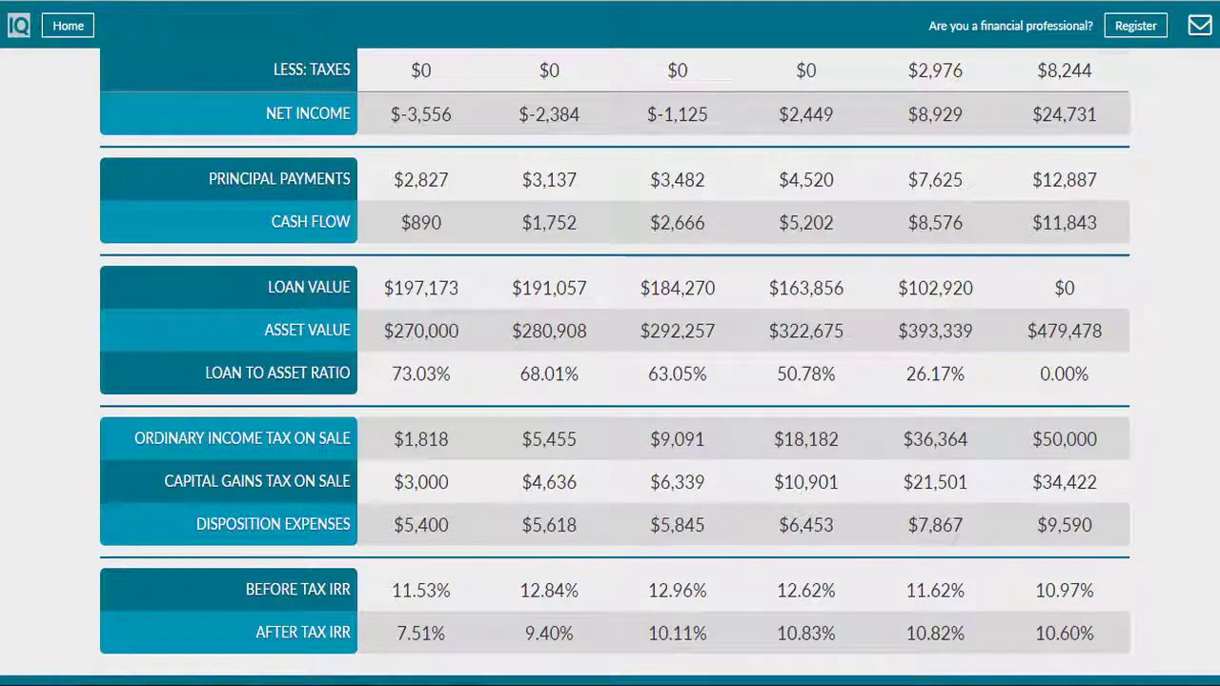
scroll(610, 362, up, 1)
scroll(611, 362, up, 3)
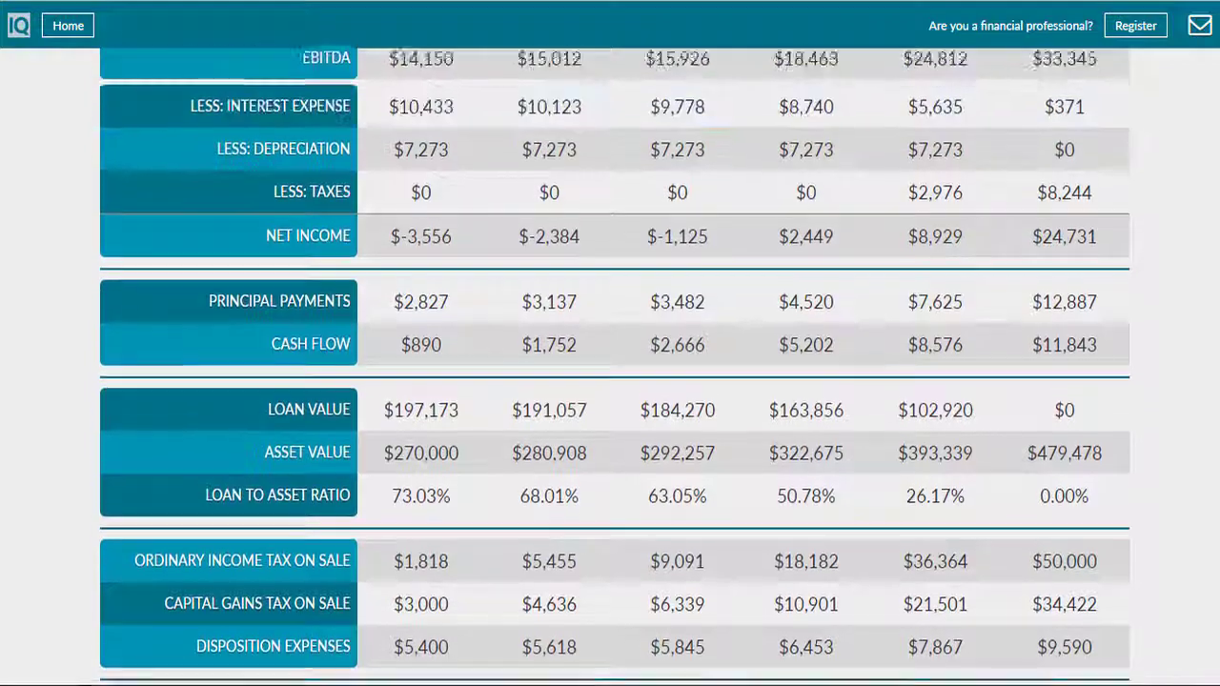
scroll(611, 362, up, 3)
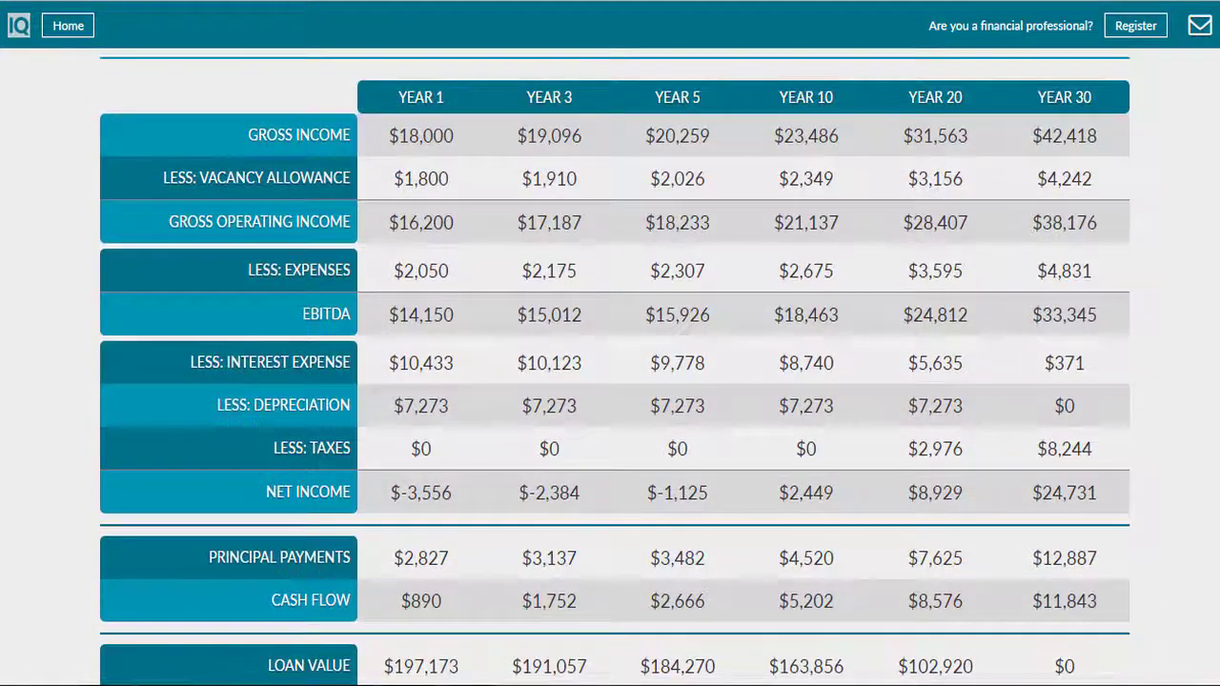
scroll(610, 362, up, 4)
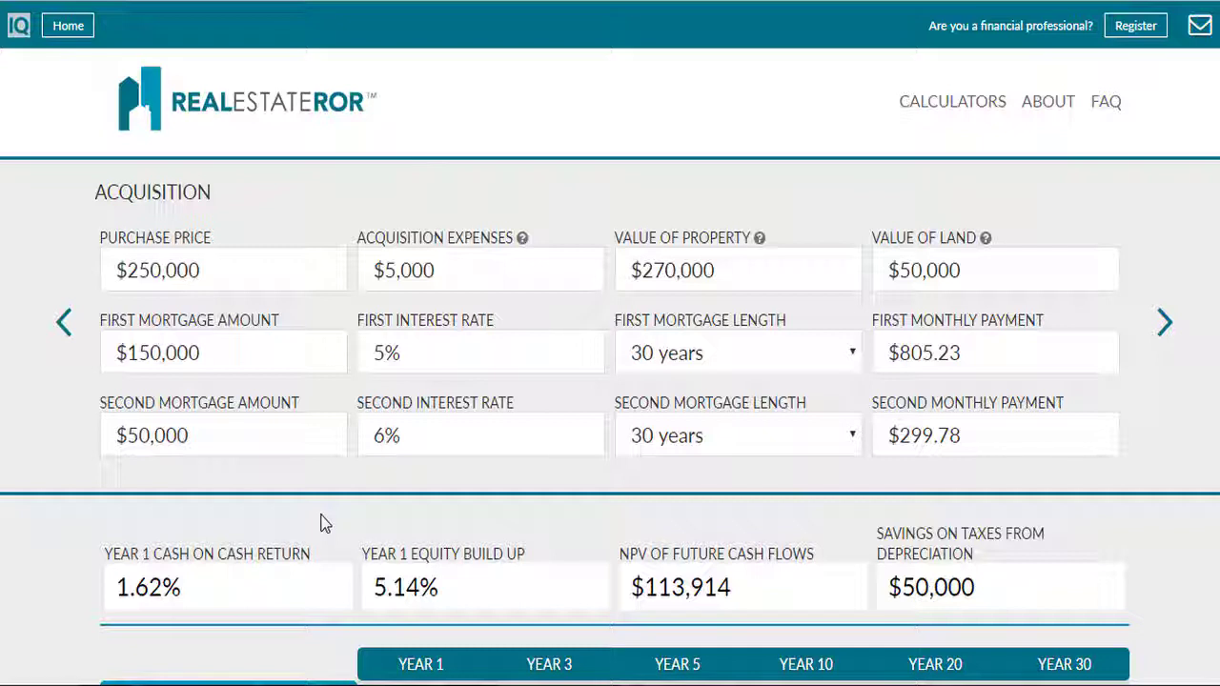
drag(321, 564, 103, 561)
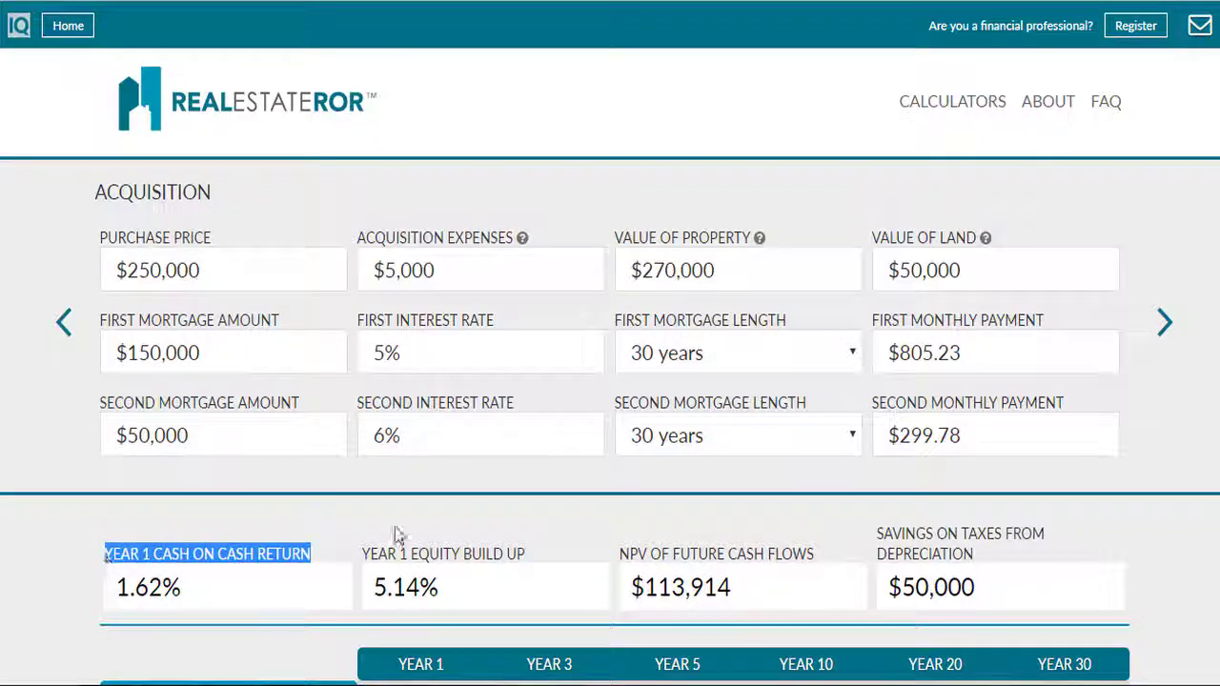
click(566, 534)
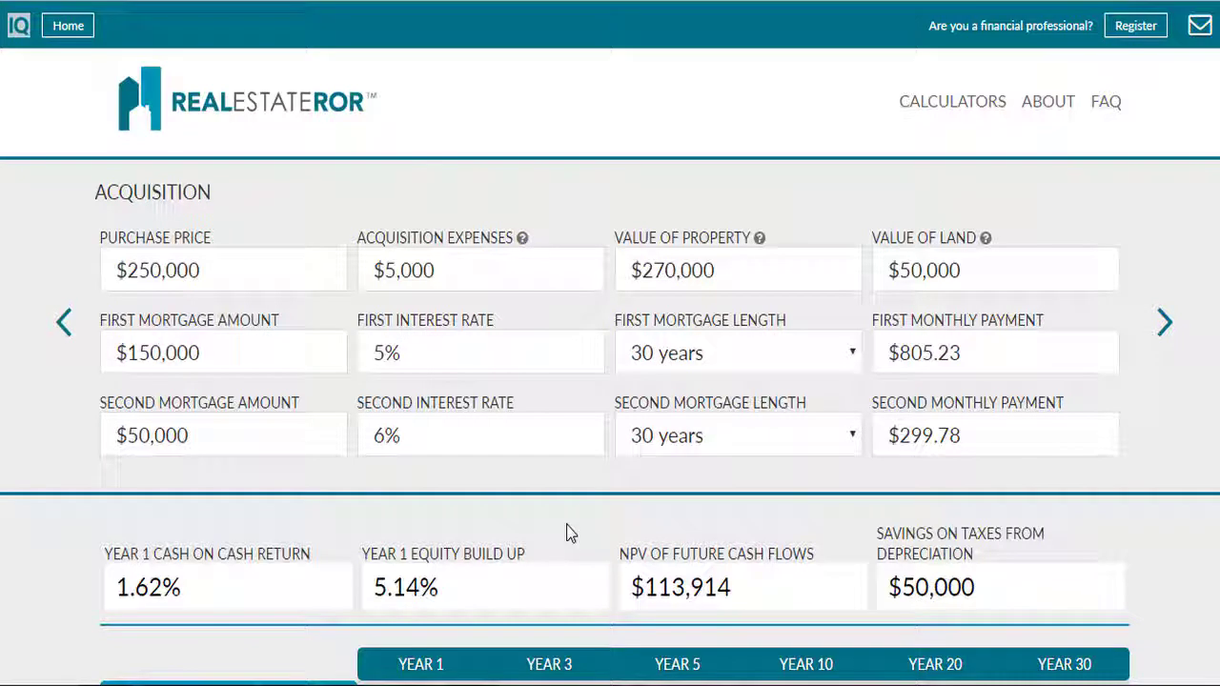
drag(537, 555, 362, 567)
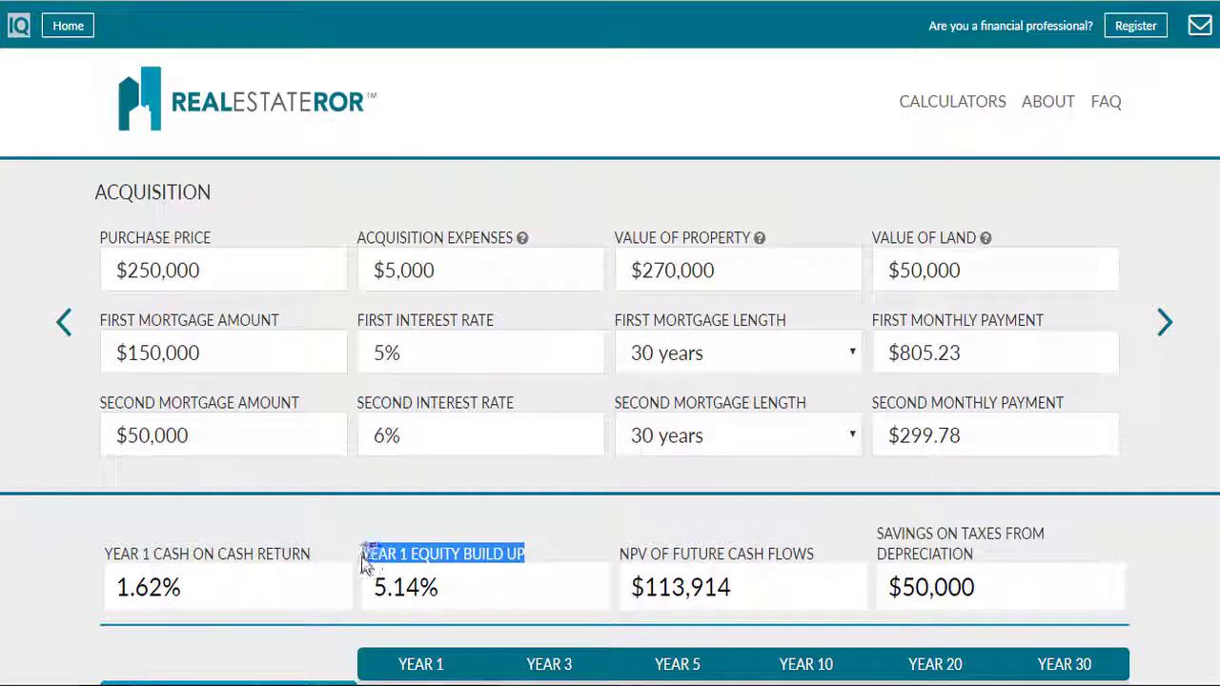
click(425, 528)
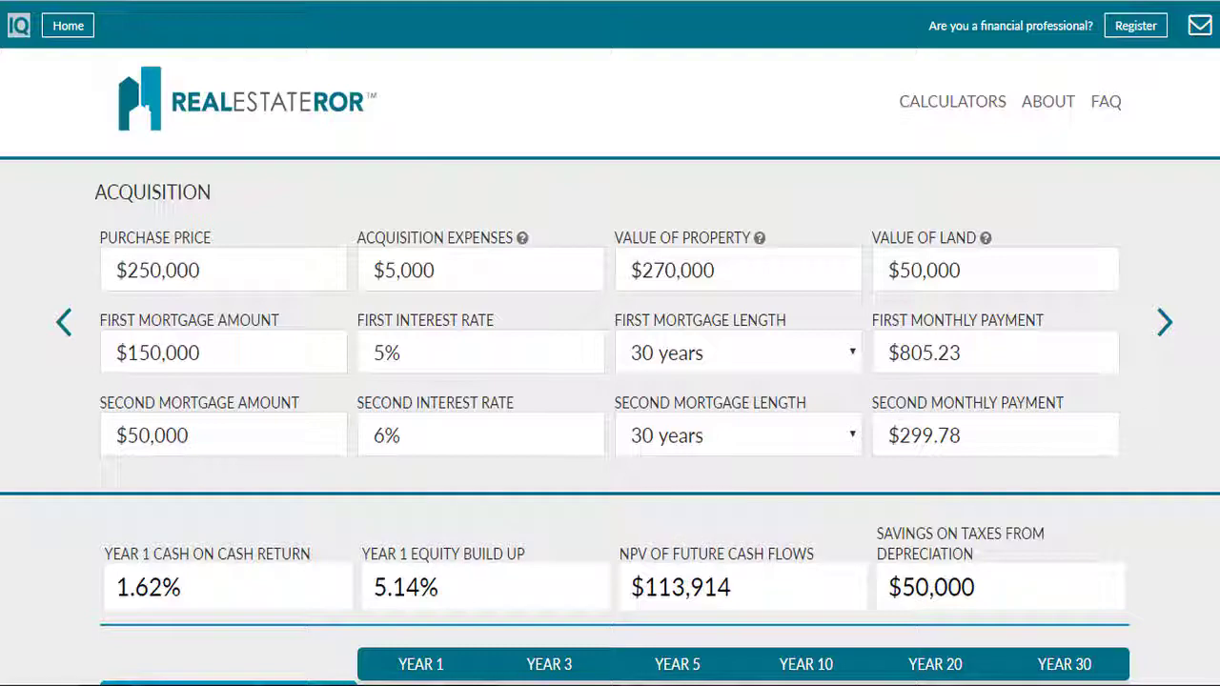
Scroll to the table's end and highlight the BEFORE TAX IRR and AFTER TAX IRR labels.
scroll(610, 366, down, 3)
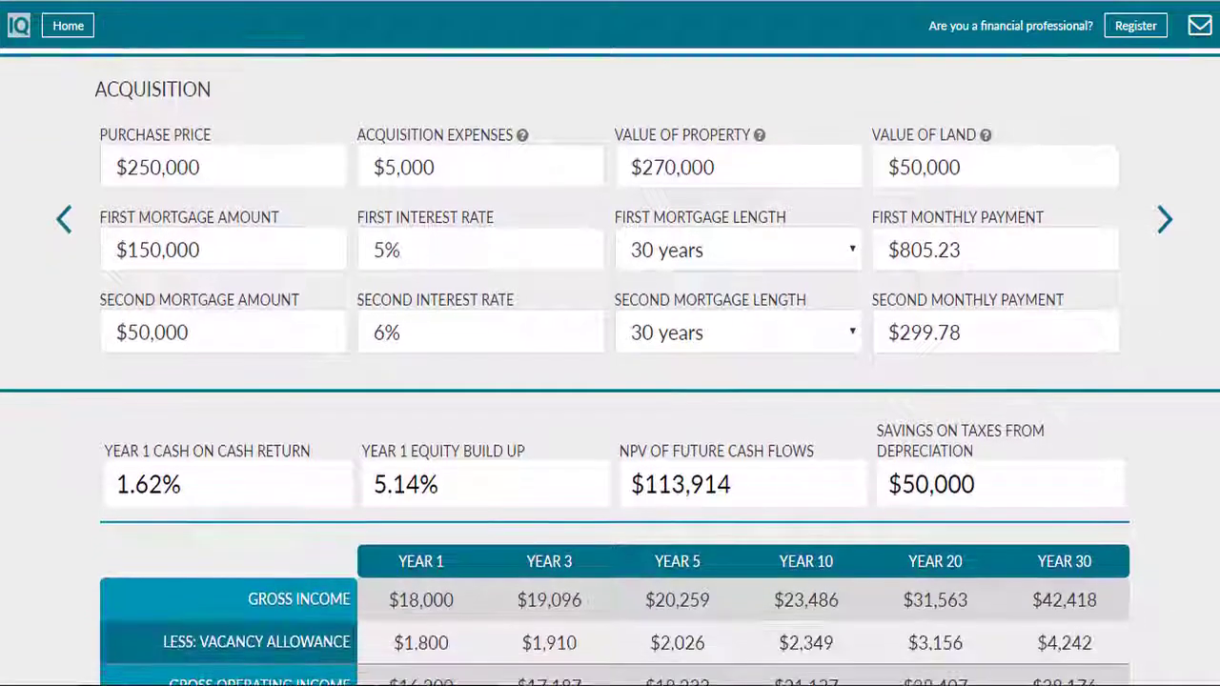
scroll(610, 366, down, 8)
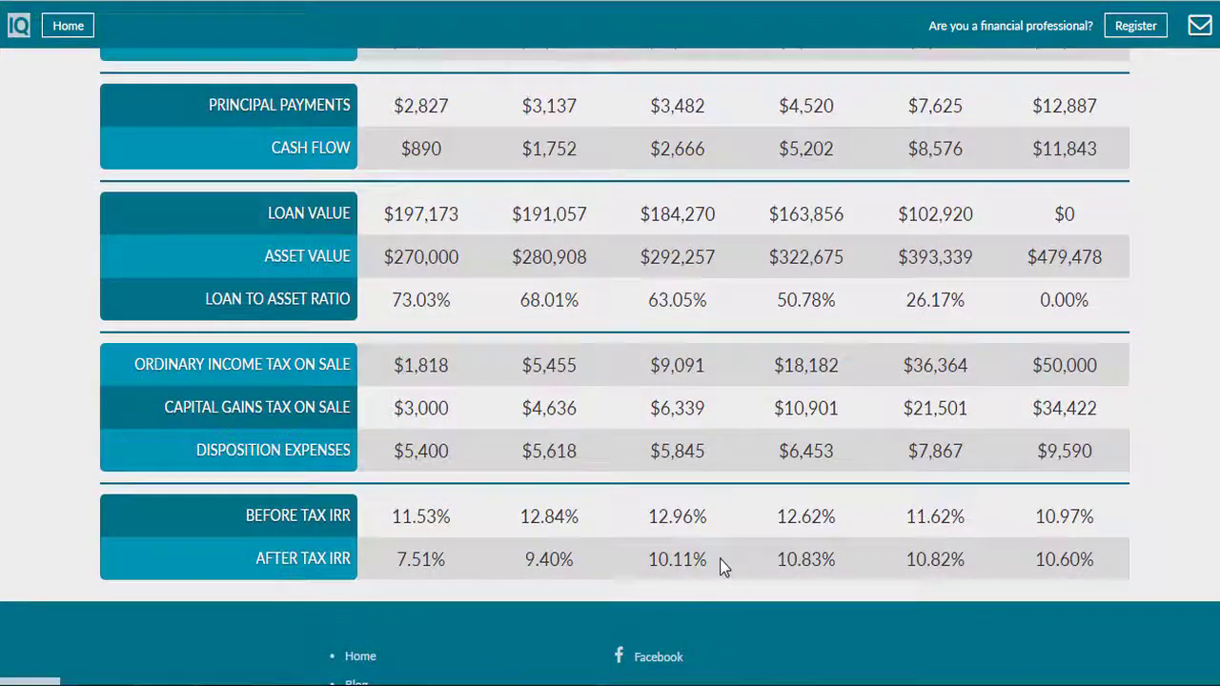
drag(364, 526, 245, 519)
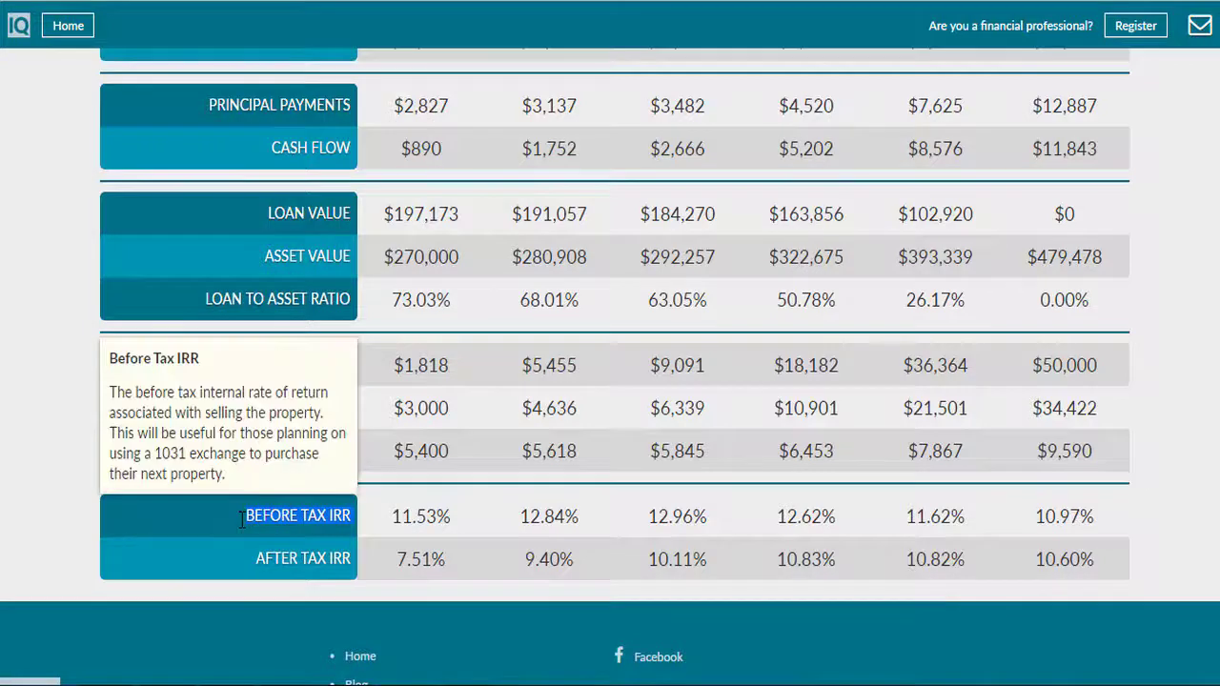
mouse_move(353, 560)
drag(353, 560, 299, 561)
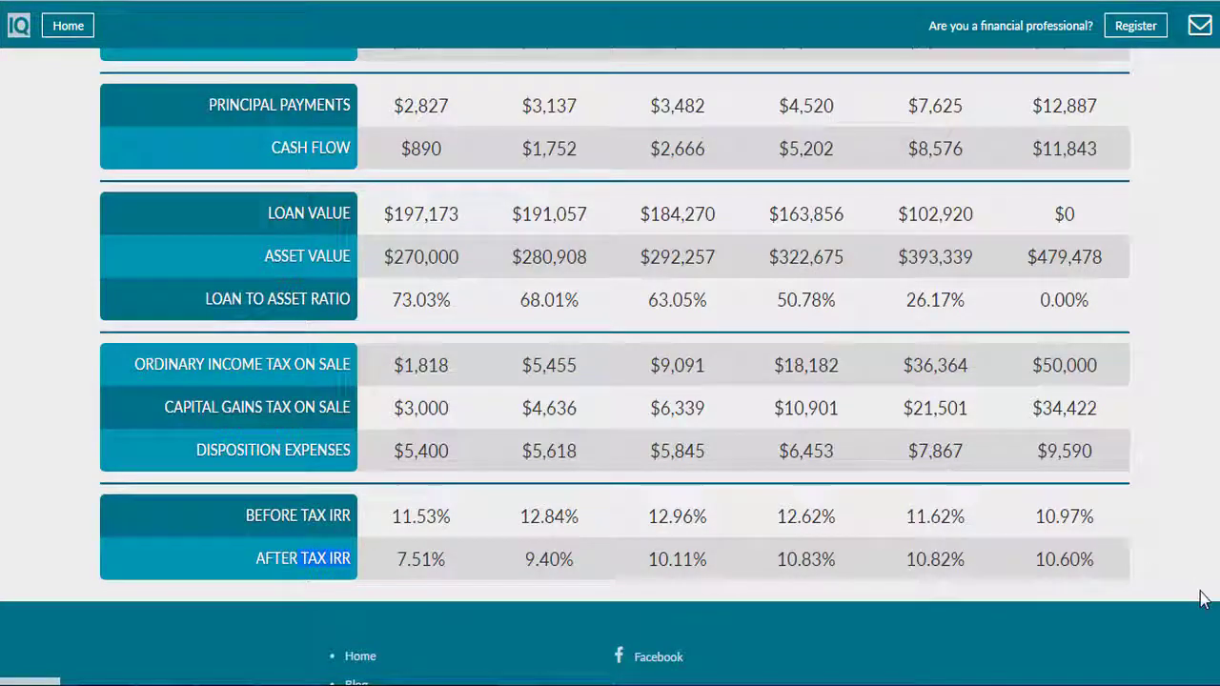
scroll(1203, 598, up, 10)
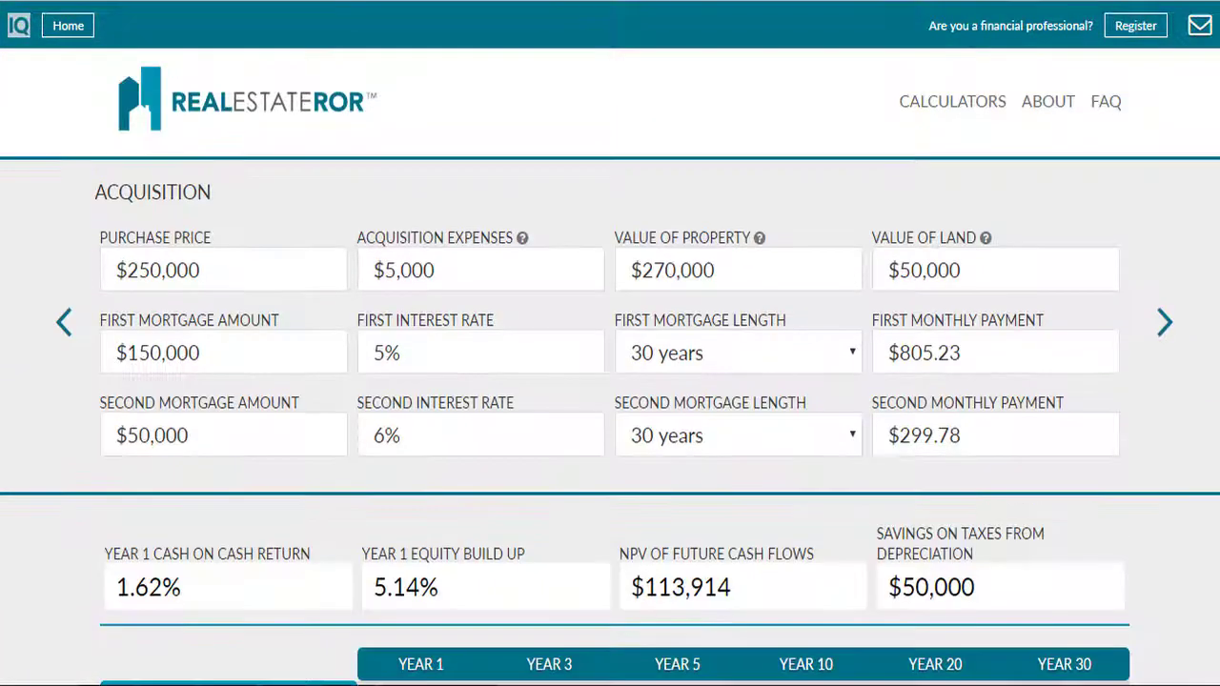
click(1165, 326)
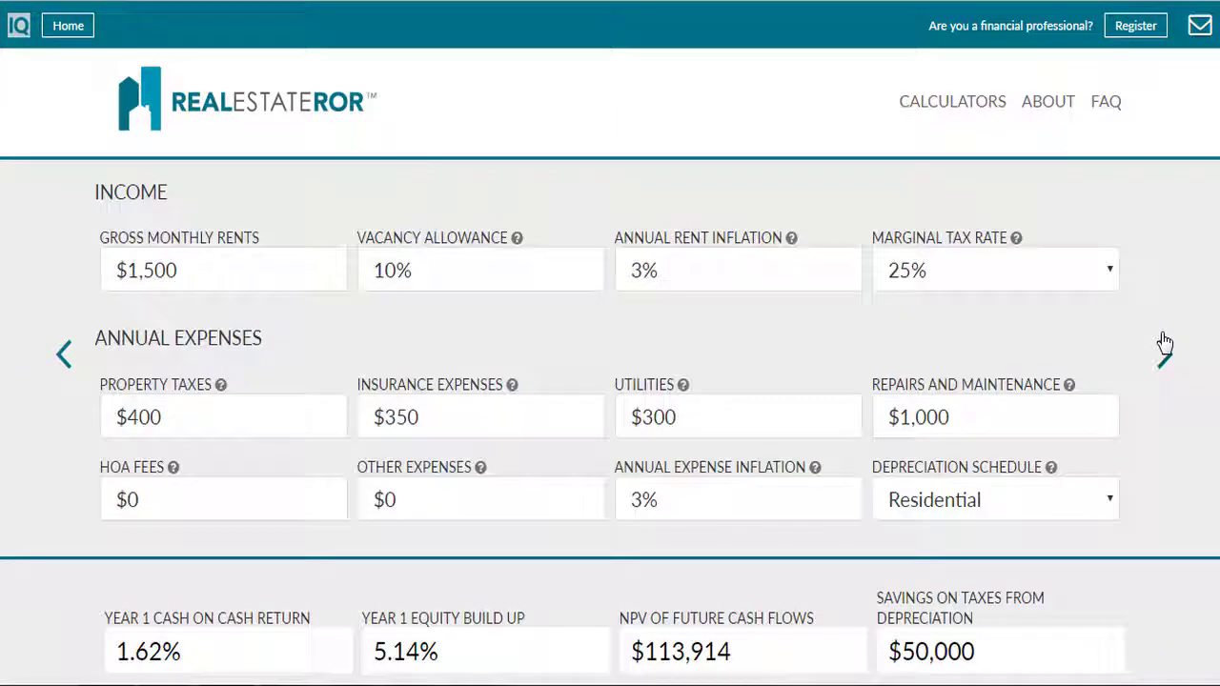
drag(169, 195, 96, 198)
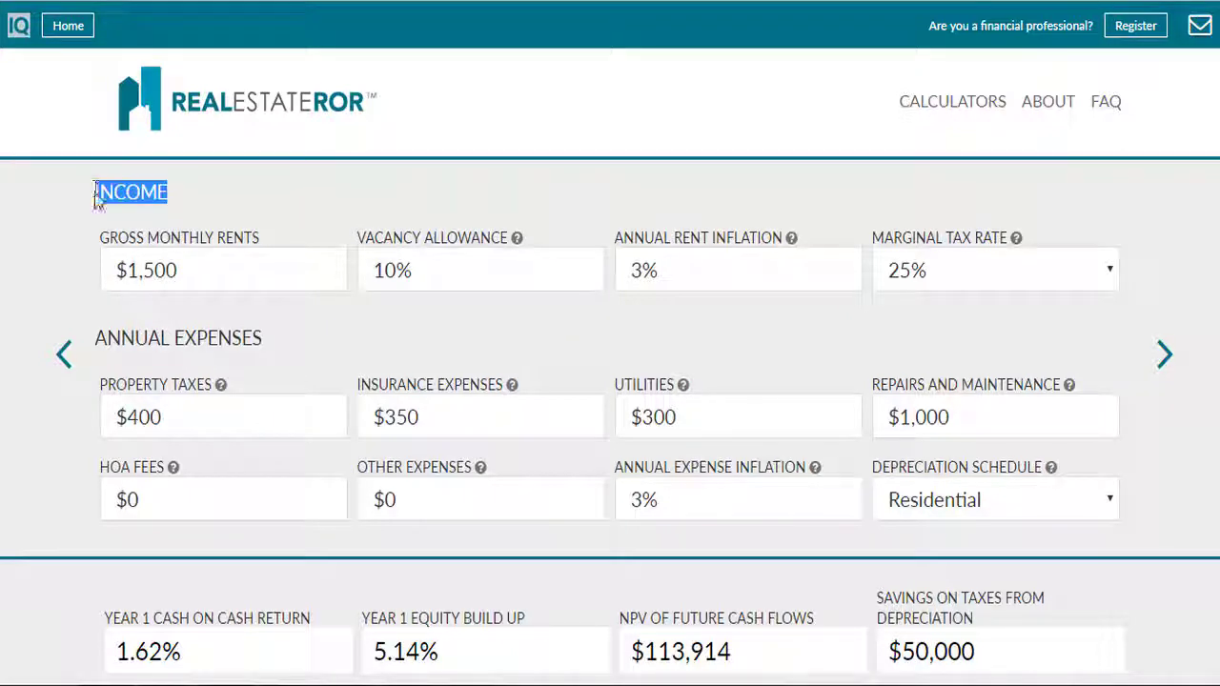
drag(264, 338, 105, 341)
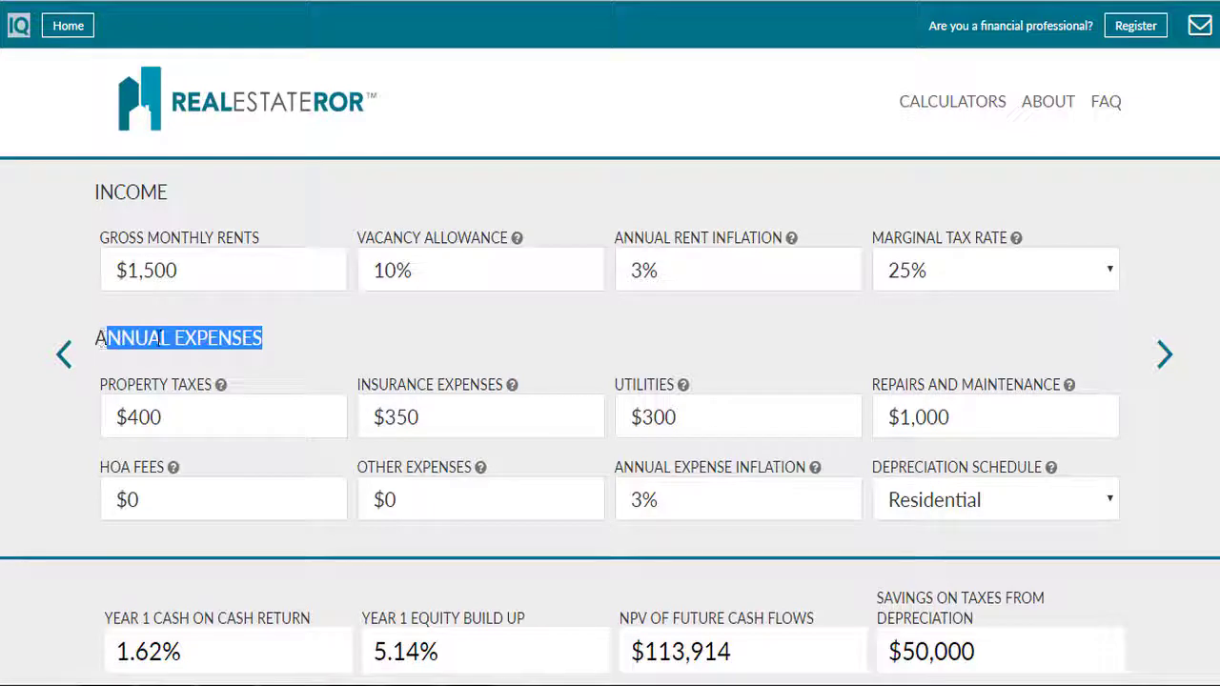
click(285, 341)
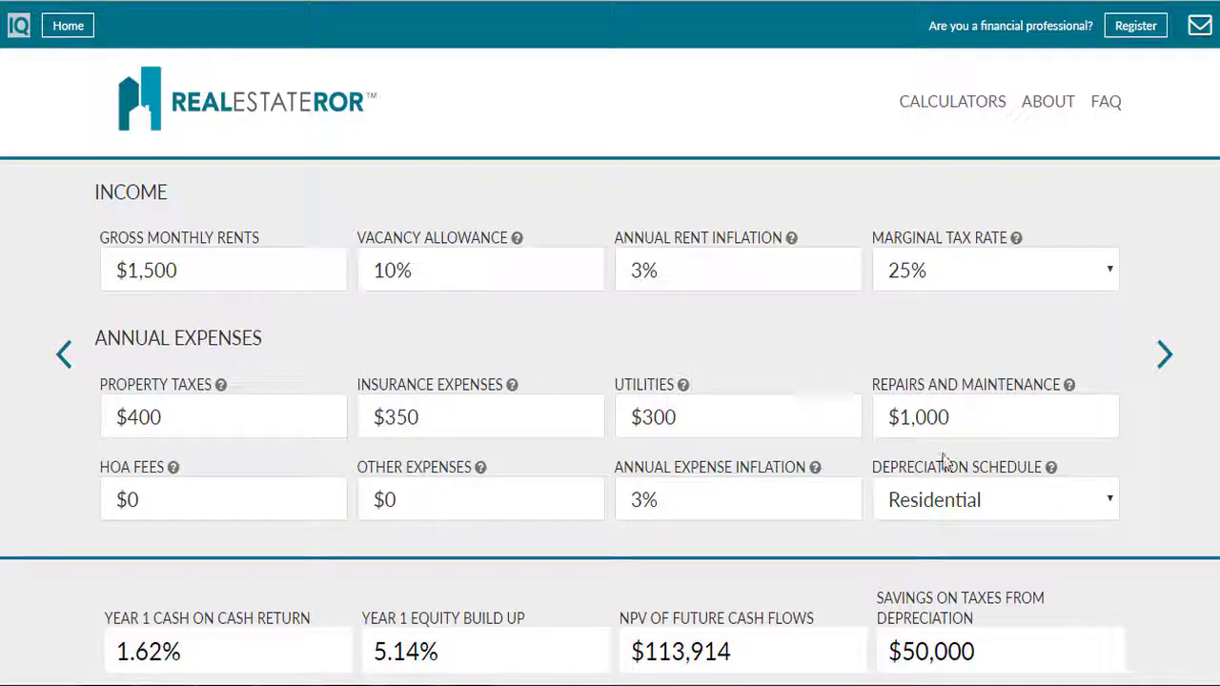
click(1013, 497)
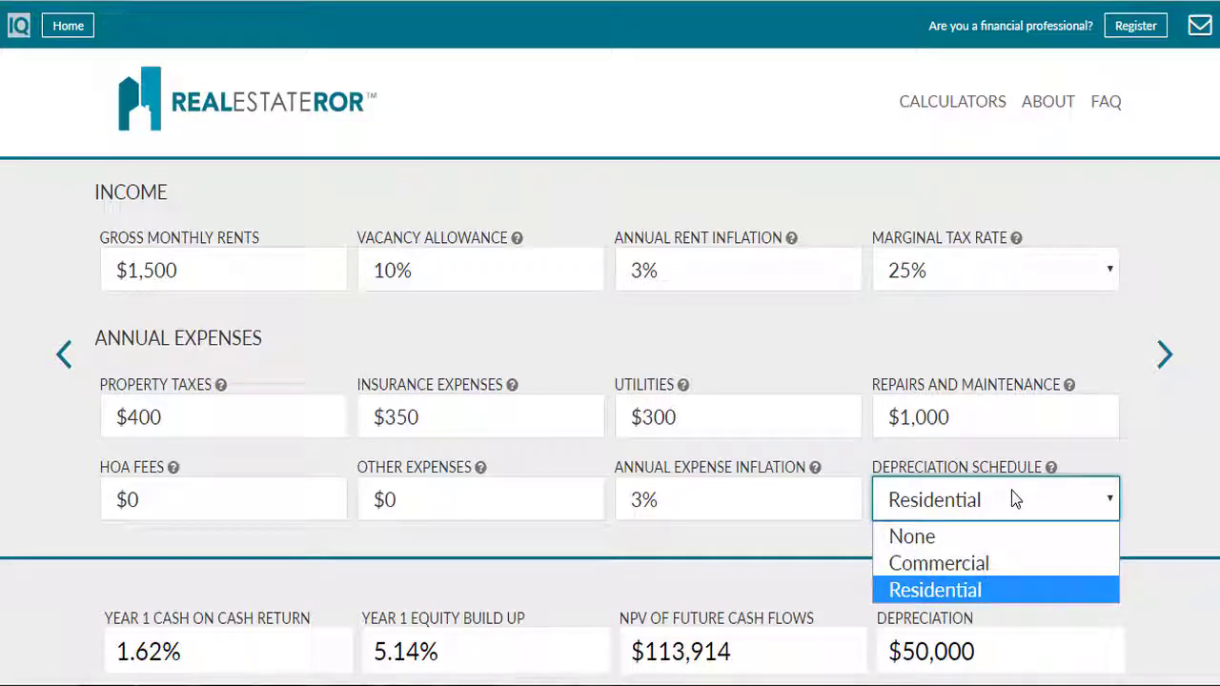
click(1012, 492)
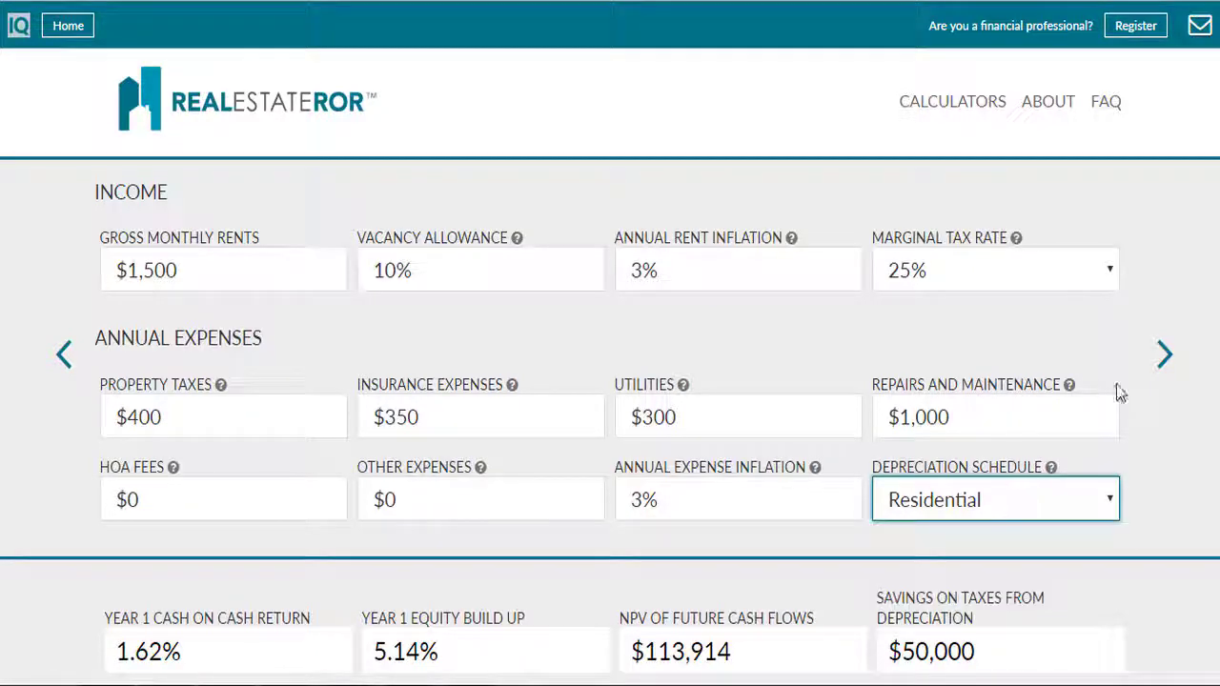
click(1040, 277)
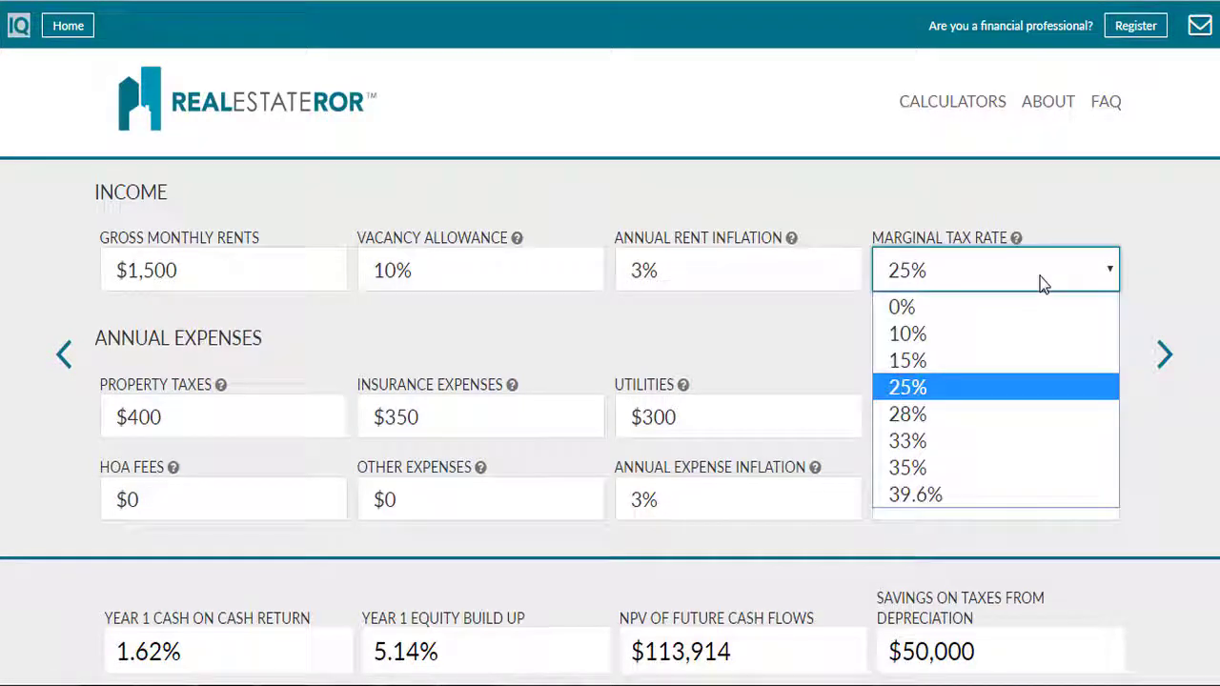
click(1044, 282)
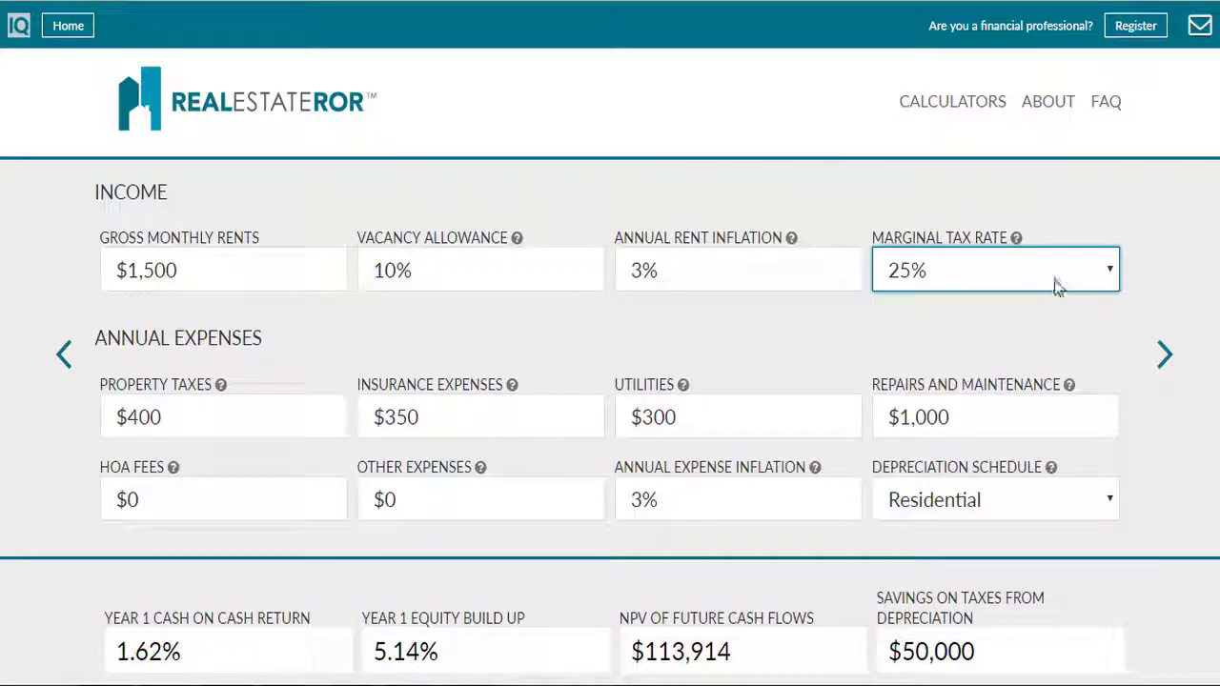
click(1165, 354)
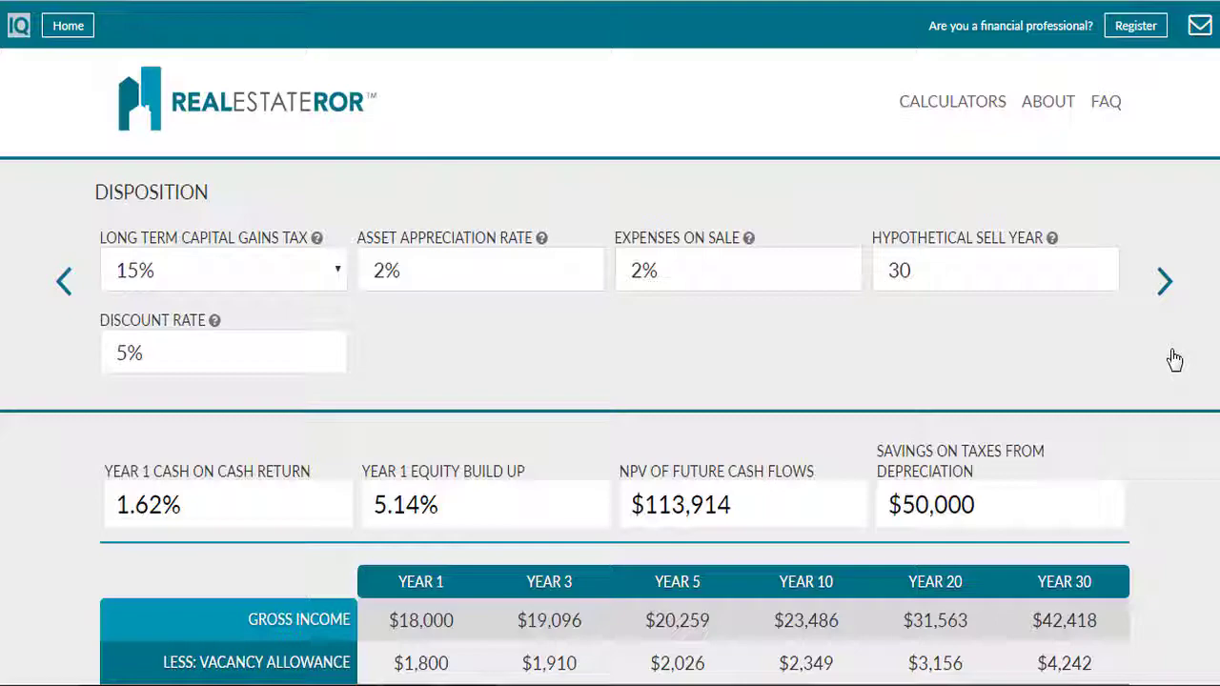
click(1165, 282)
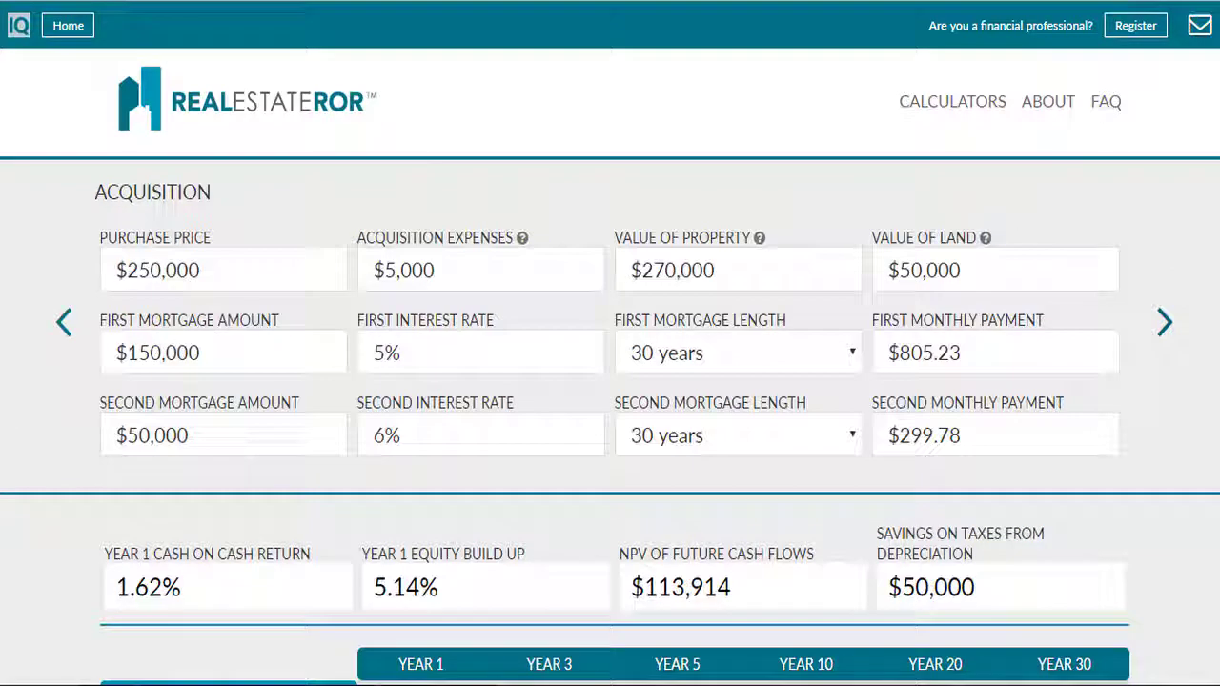
Highlight the CASH FLOW row label in the yearly projection.
scroll(610, 382, down, 5)
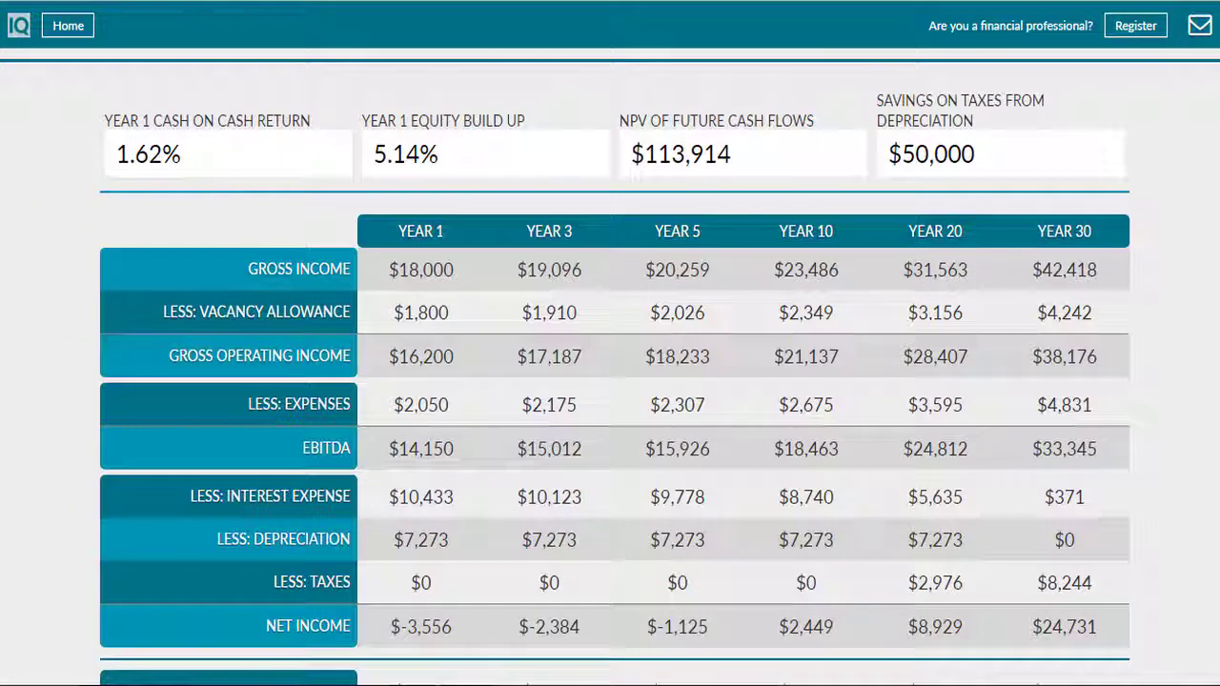
scroll(715, 536, down, 3)
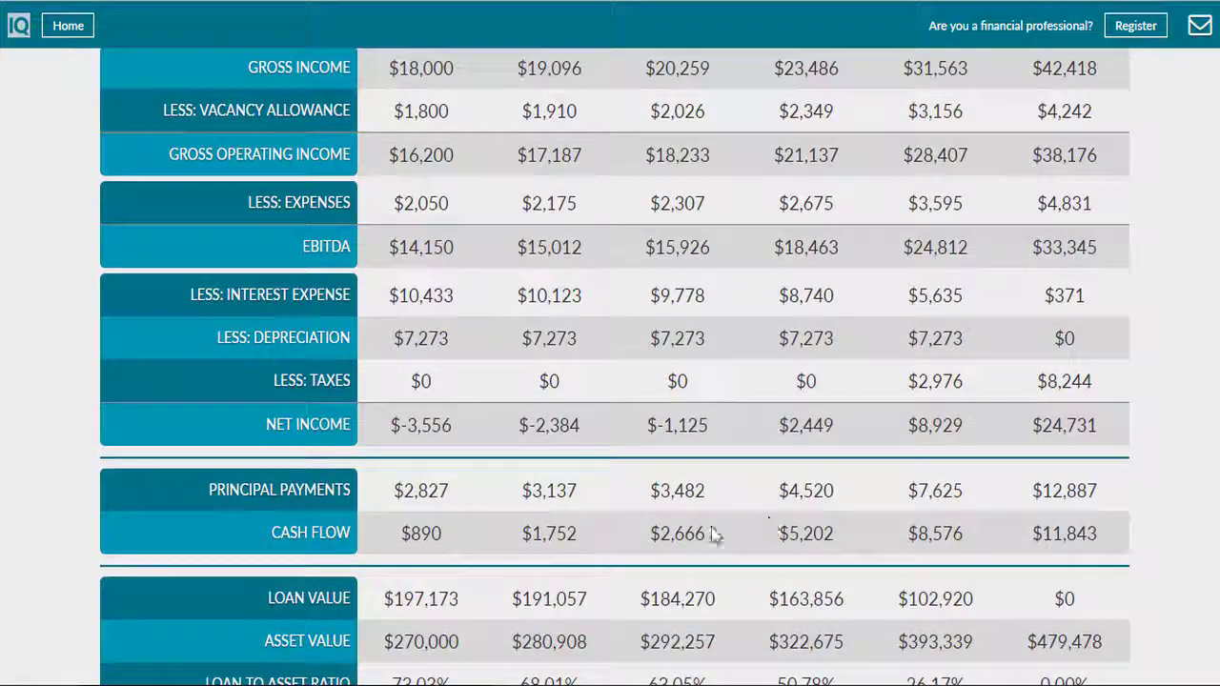
triple_click(329, 534)
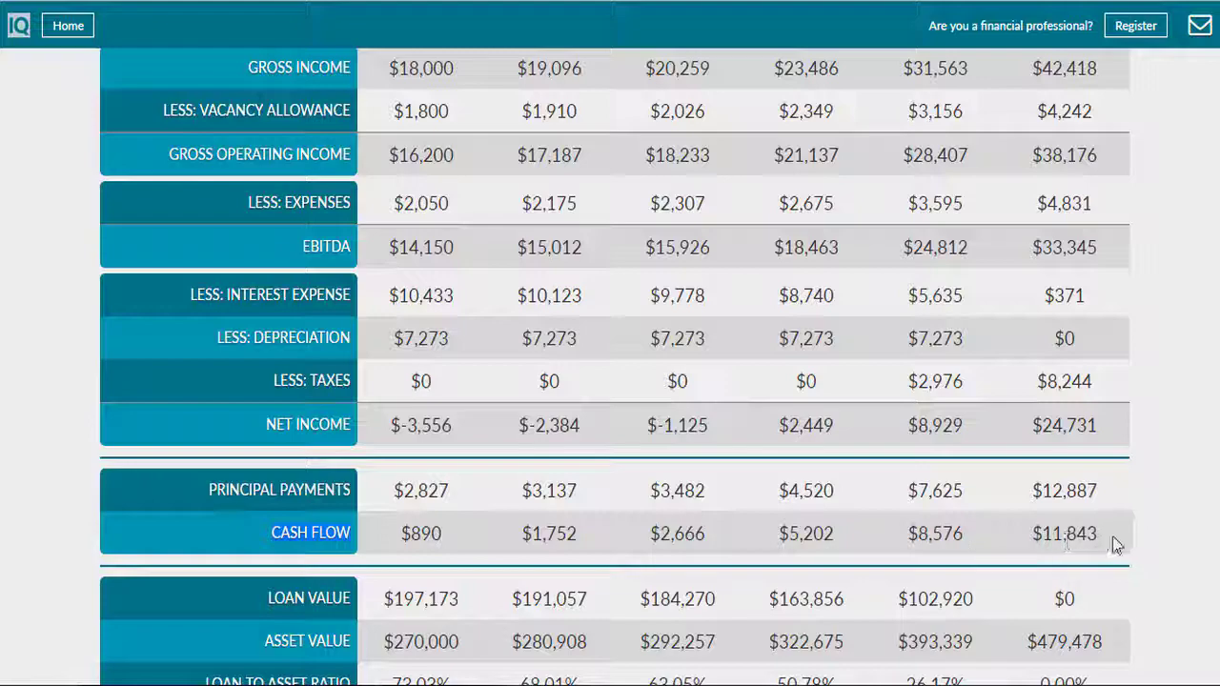
Look through the lower projection rows, then return up toward the Acquisition inputs.
scroll(1113, 537, down, 2)
scroll(616, 381, down, 3)
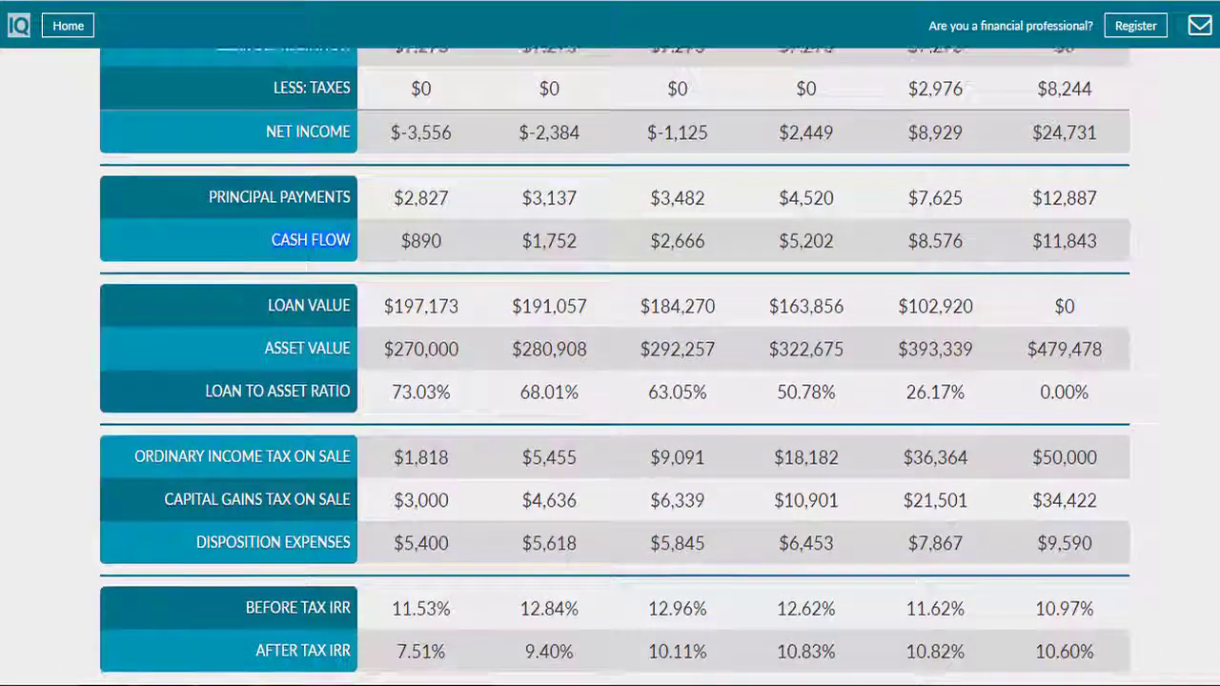
mouse_move(329, 615)
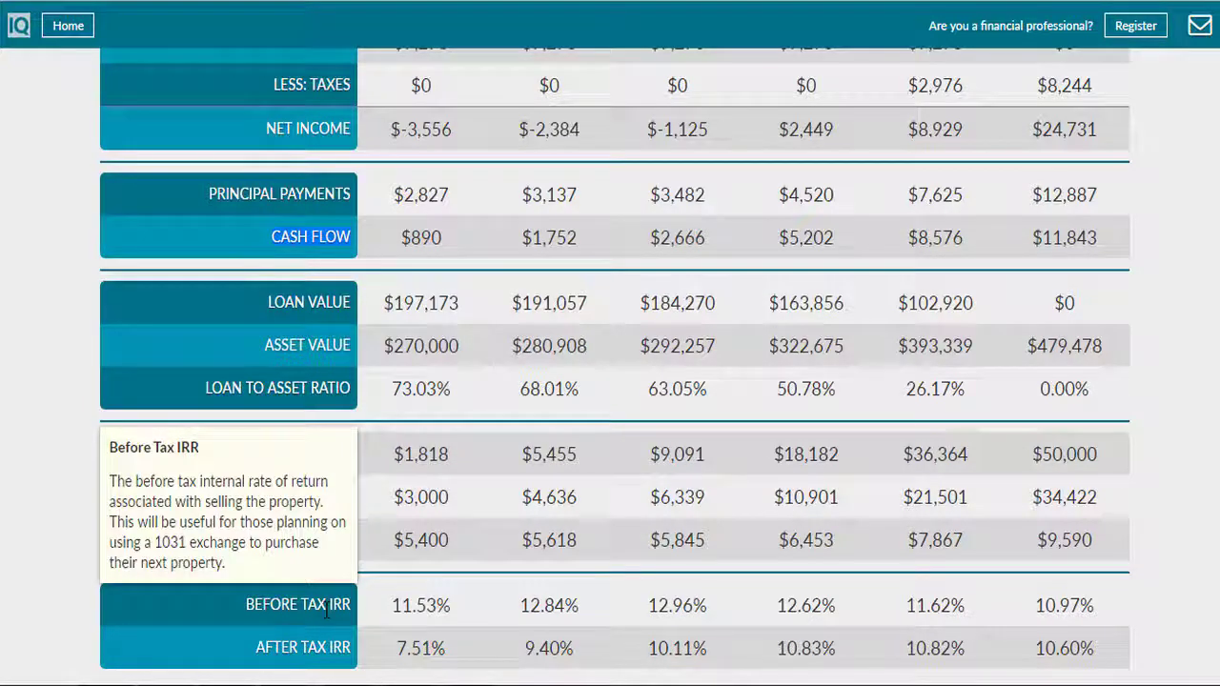
mouse_move(327, 646)
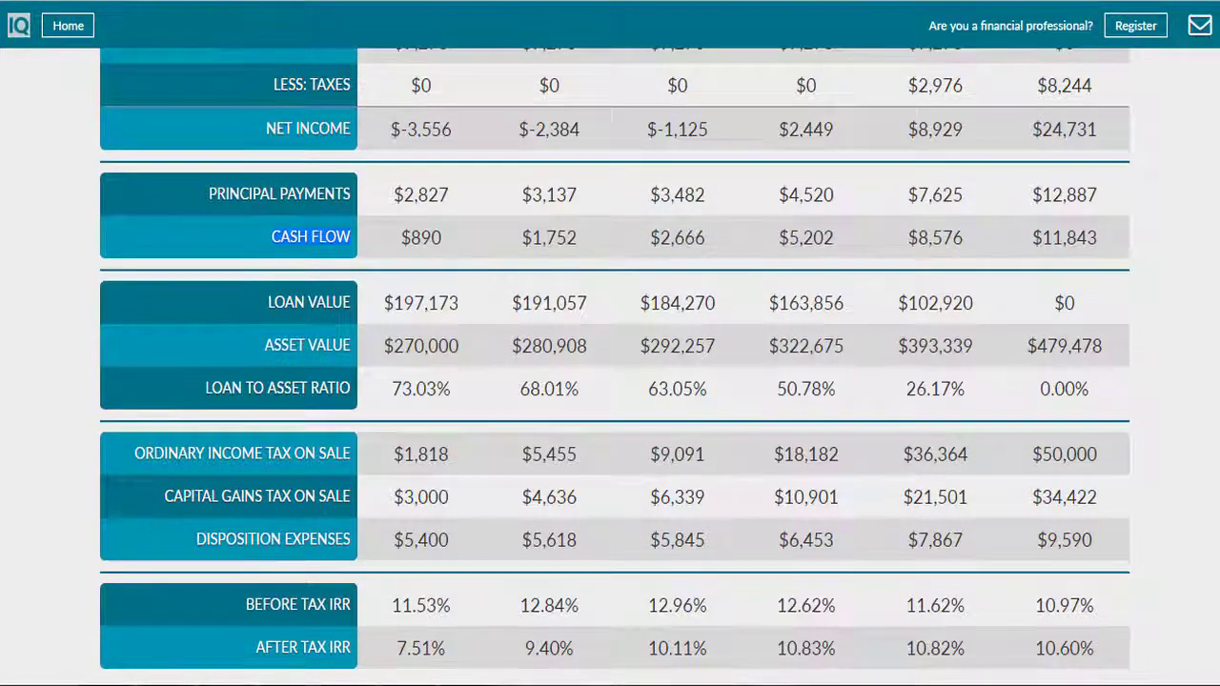
scroll(611, 367, down, 1)
scroll(610, 366, down, 3)
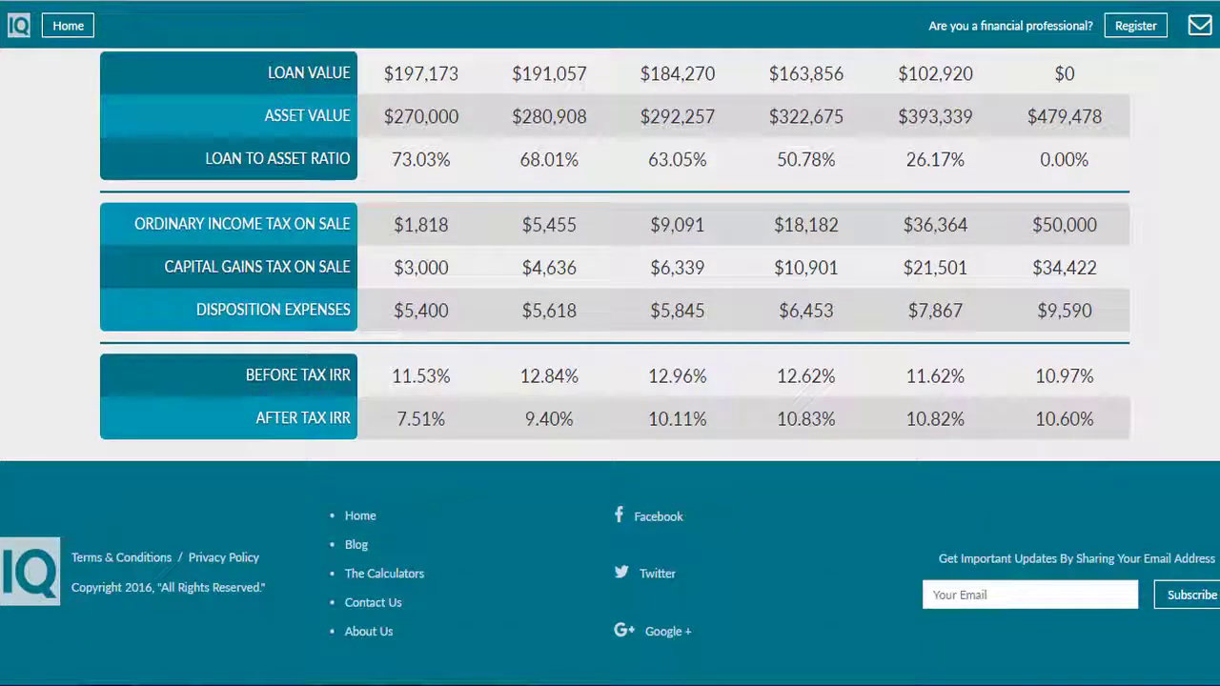
scroll(610, 366, up, 3)
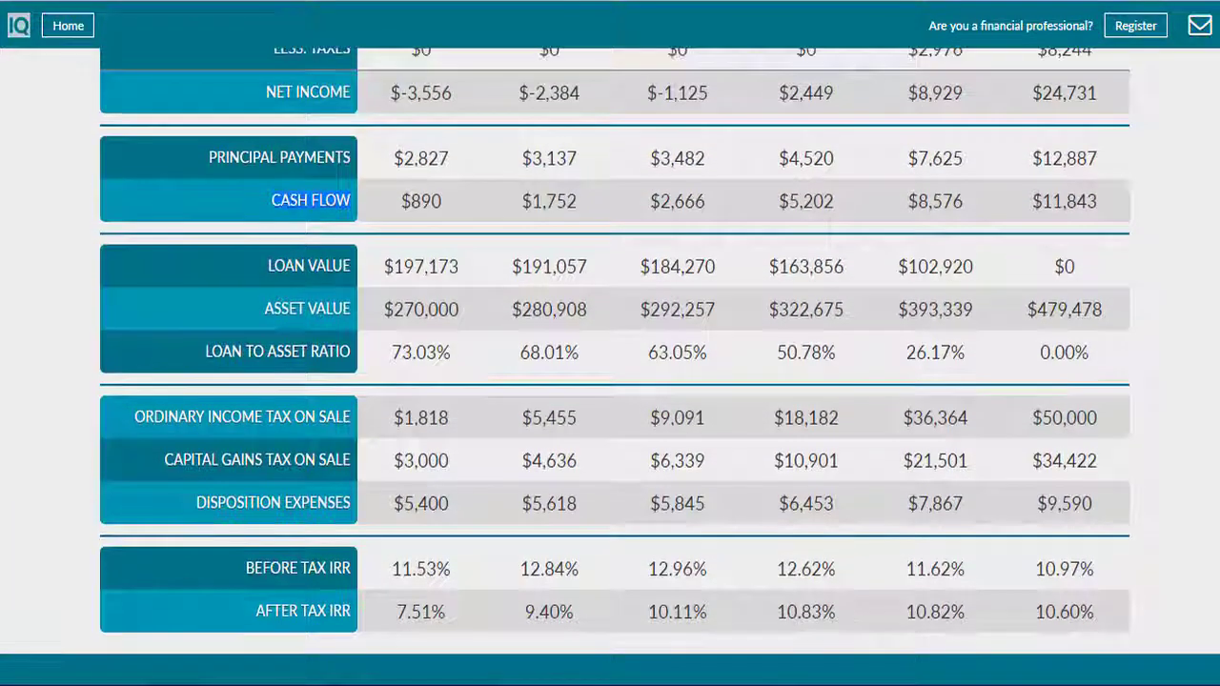
scroll(610, 366, up, 1)
scroll(610, 366, up, 7)
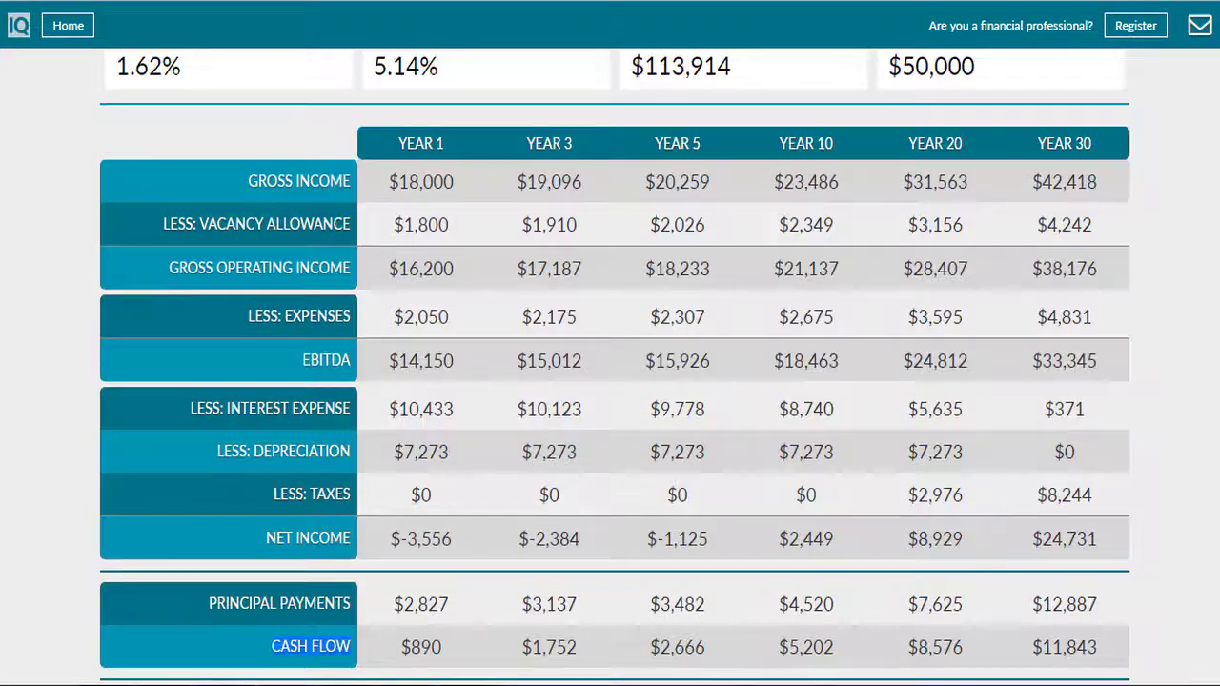
scroll(611, 366, up, 9)
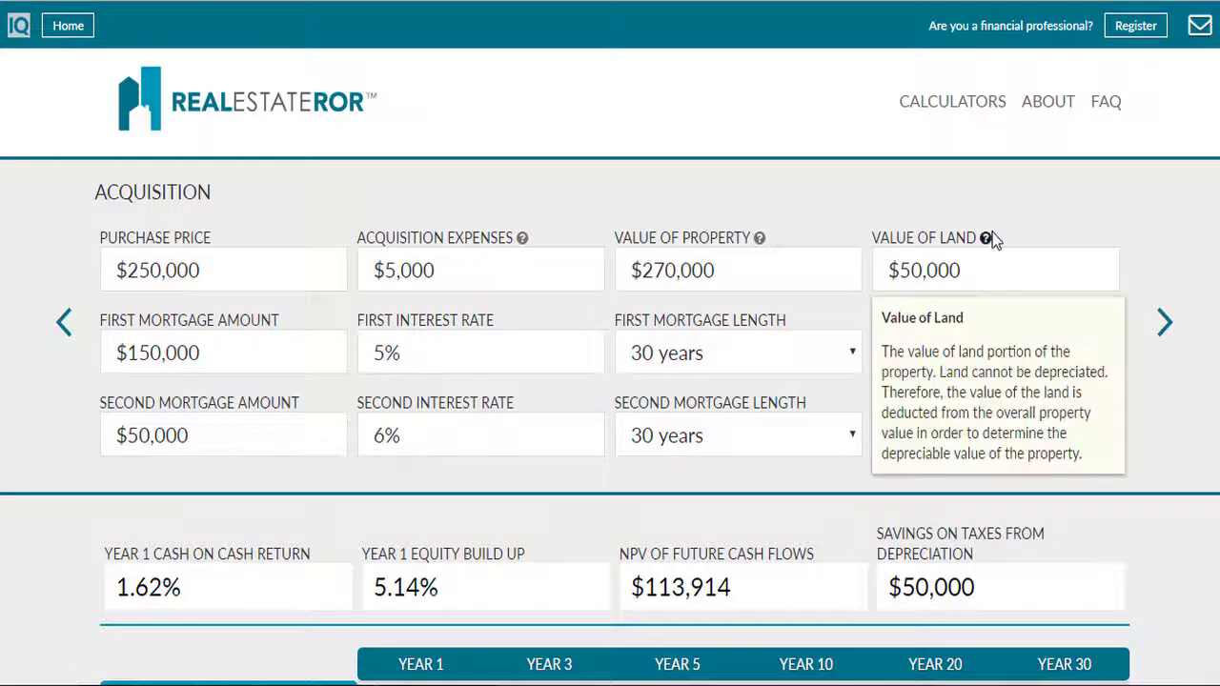
drag(222, 245, 98, 237)
drag(278, 321, 99, 320)
click(1167, 333)
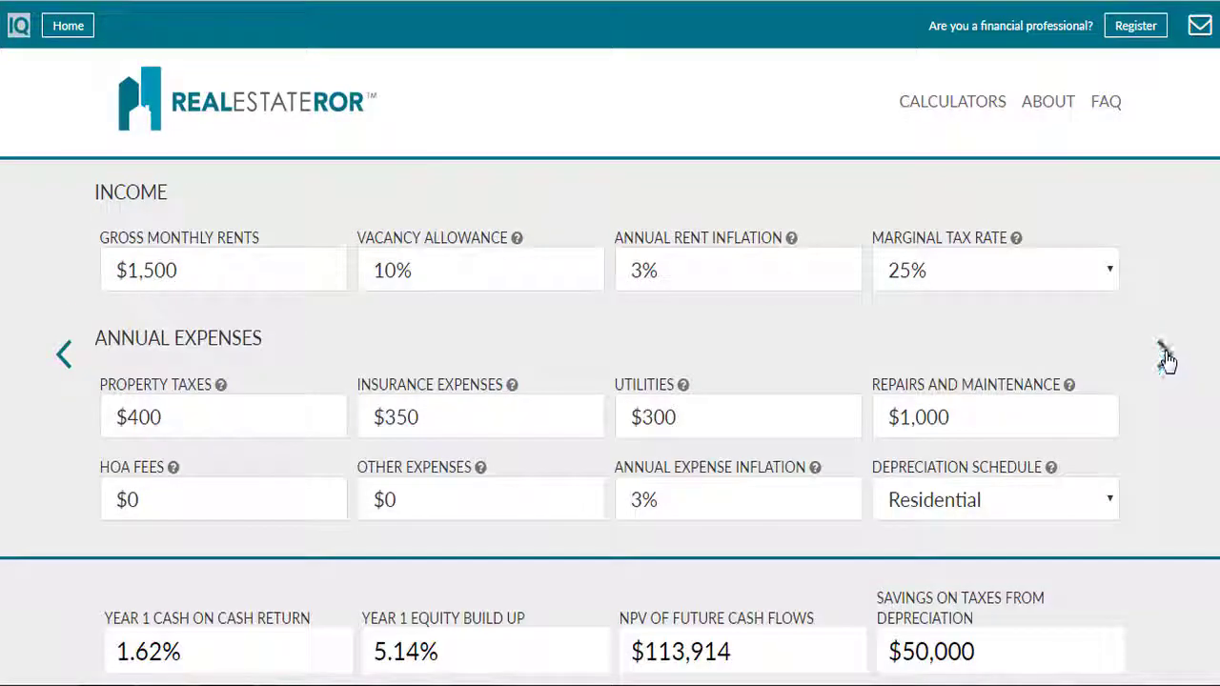
click(1167, 353)
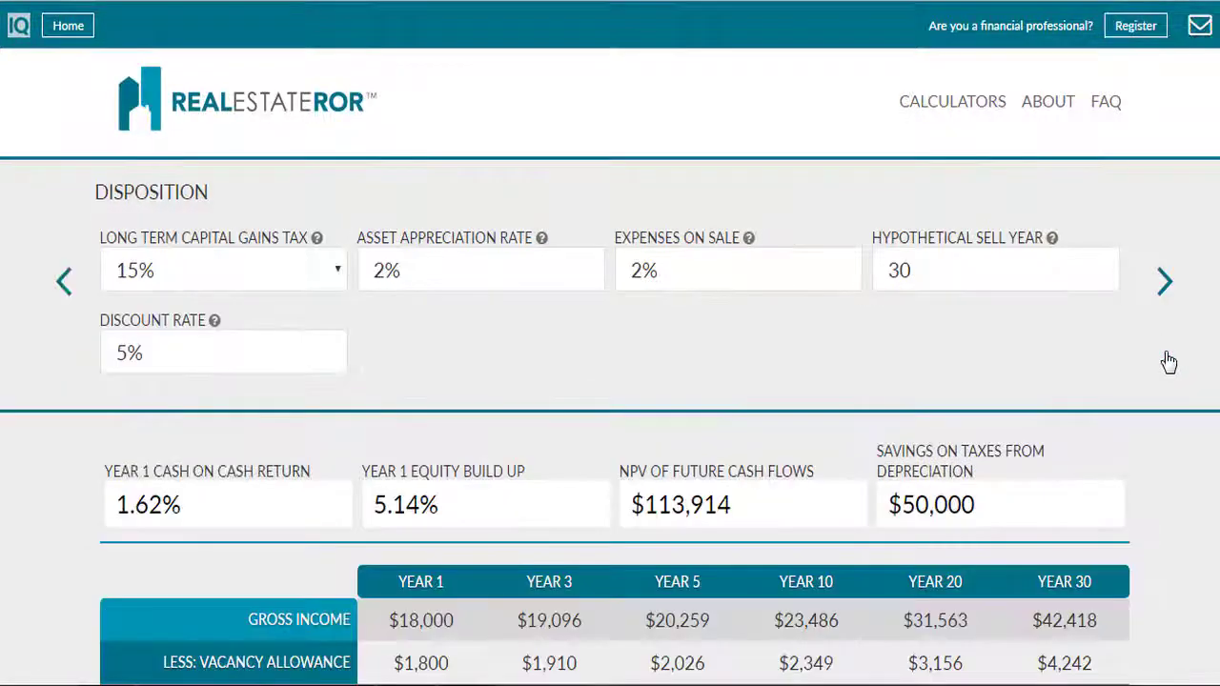
double_click(1025, 238)
drag(1046, 239, 735, 395)
click(646, 390)
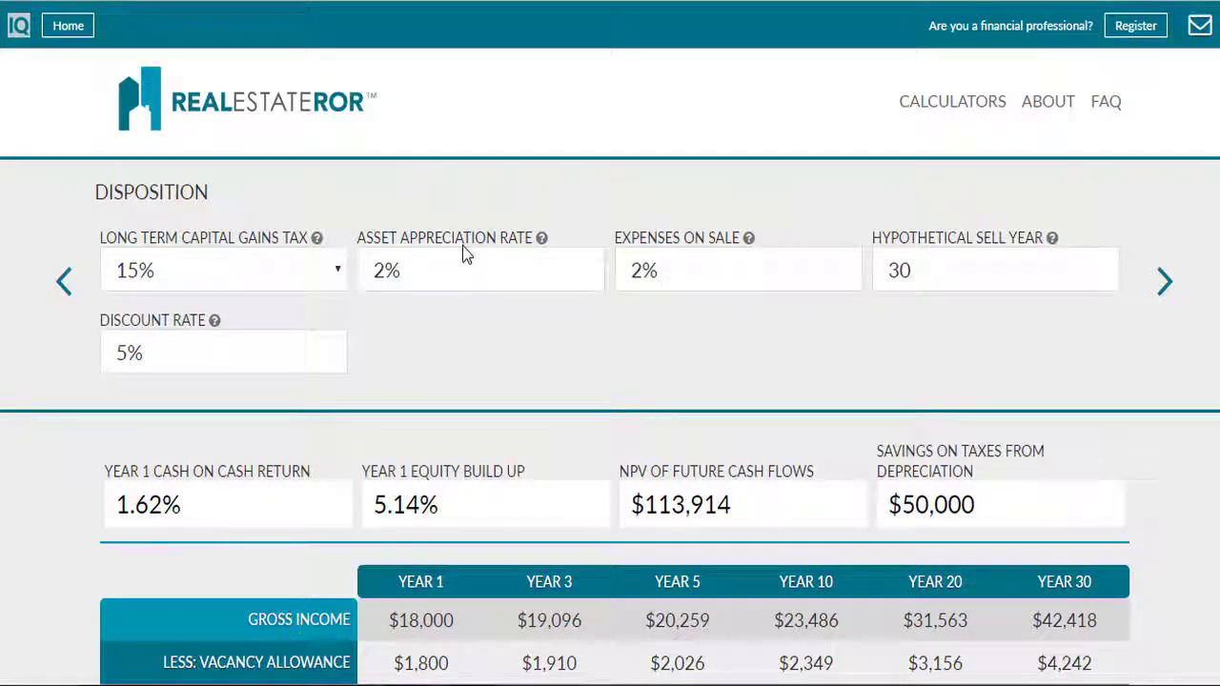
drag(528, 239, 360, 244)
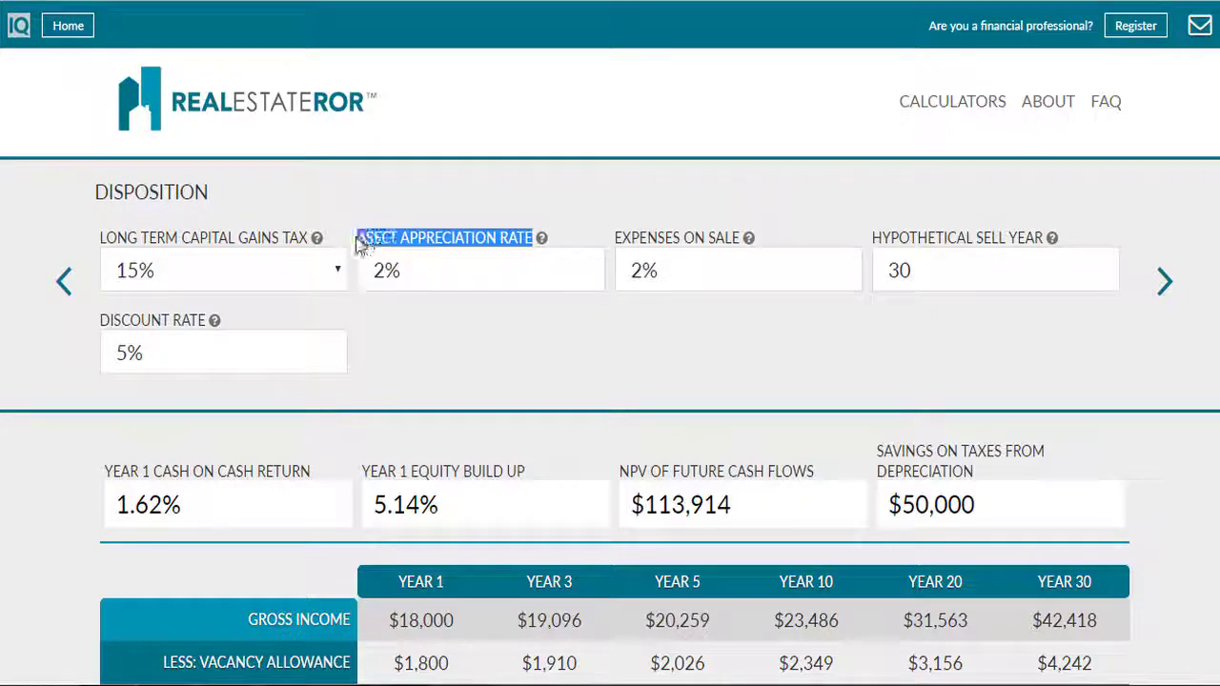
click(522, 357)
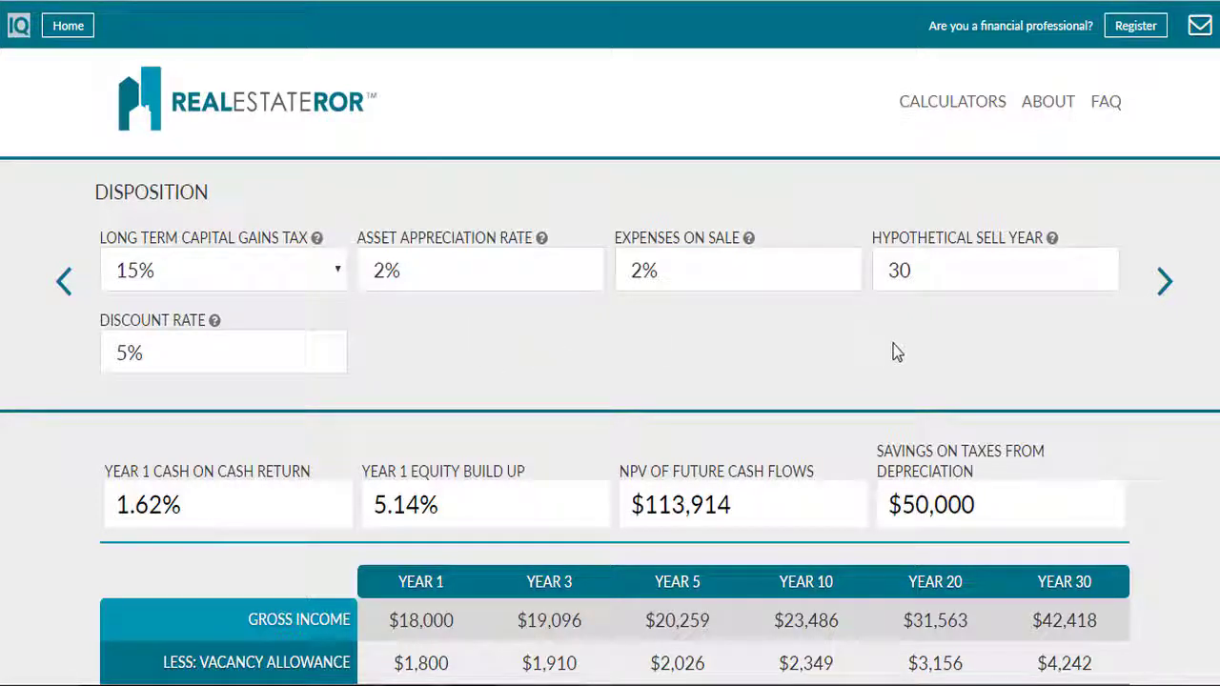
click(1163, 285)
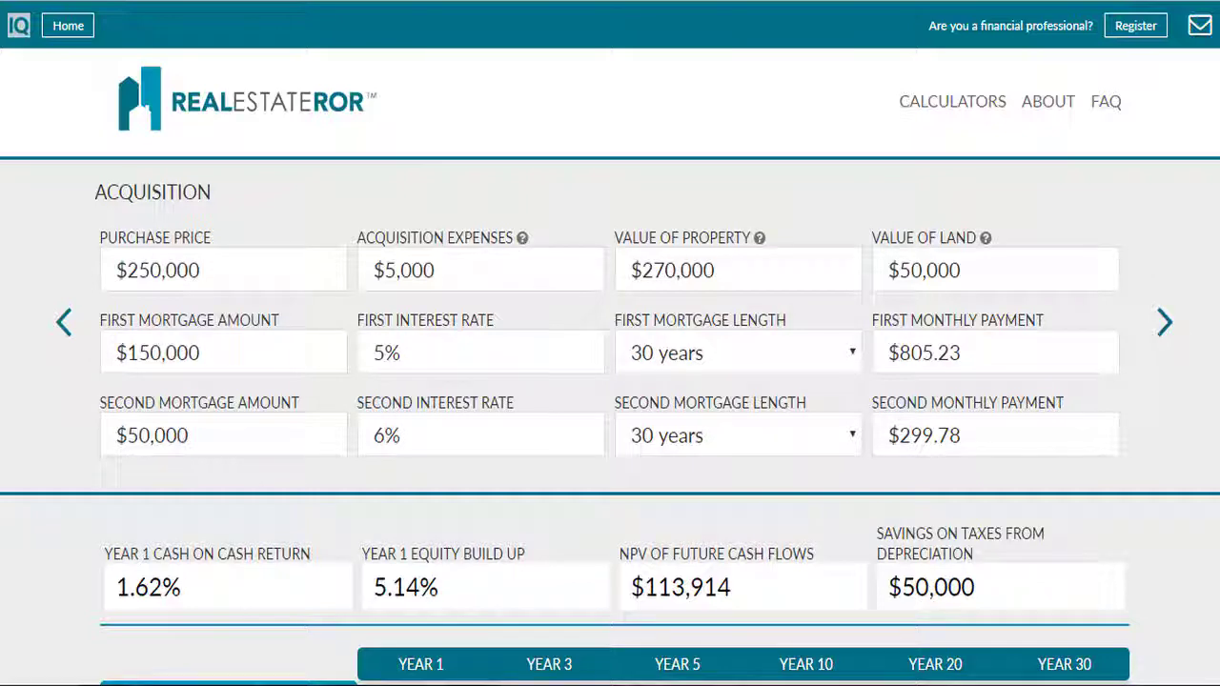
scroll(611, 381, down, 1)
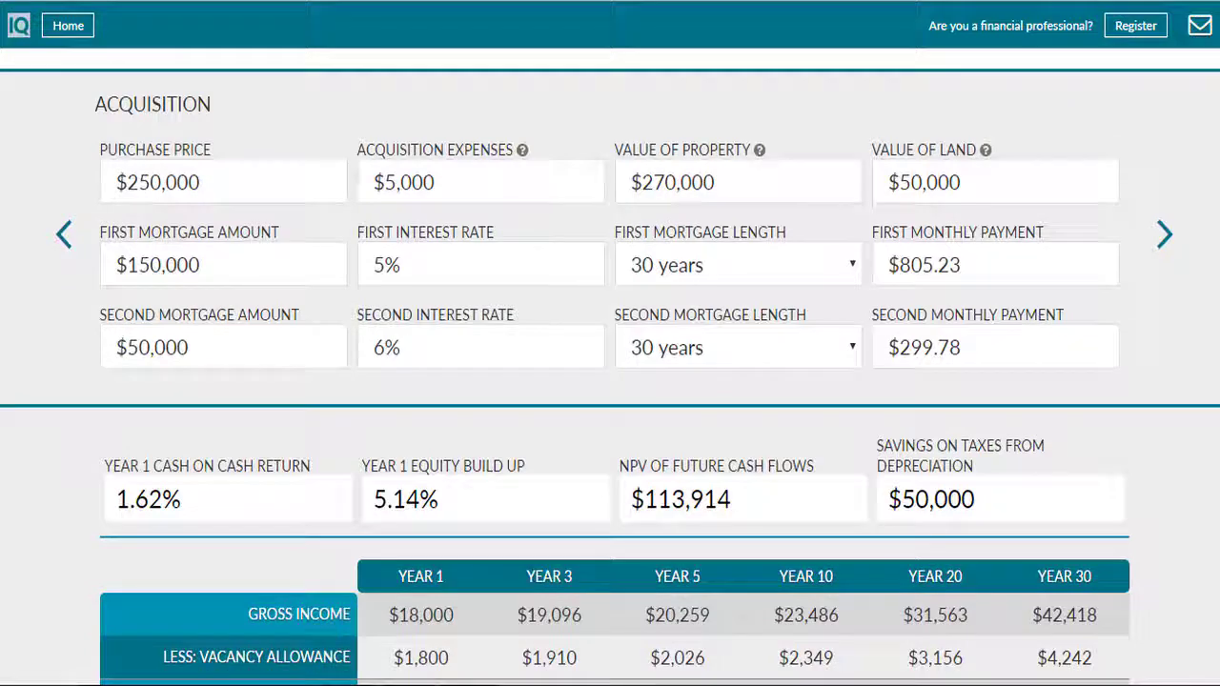
scroll(610, 382, down, 1)
scroll(610, 382, up, 2)
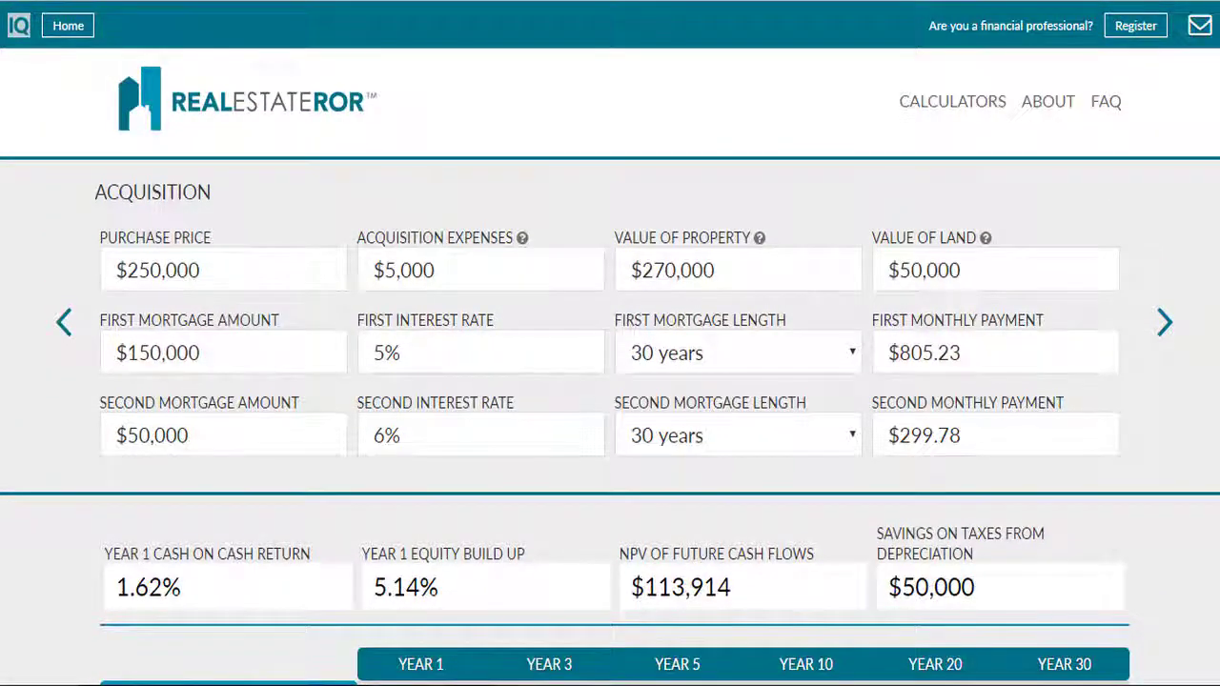
scroll(610, 382, down, 1)
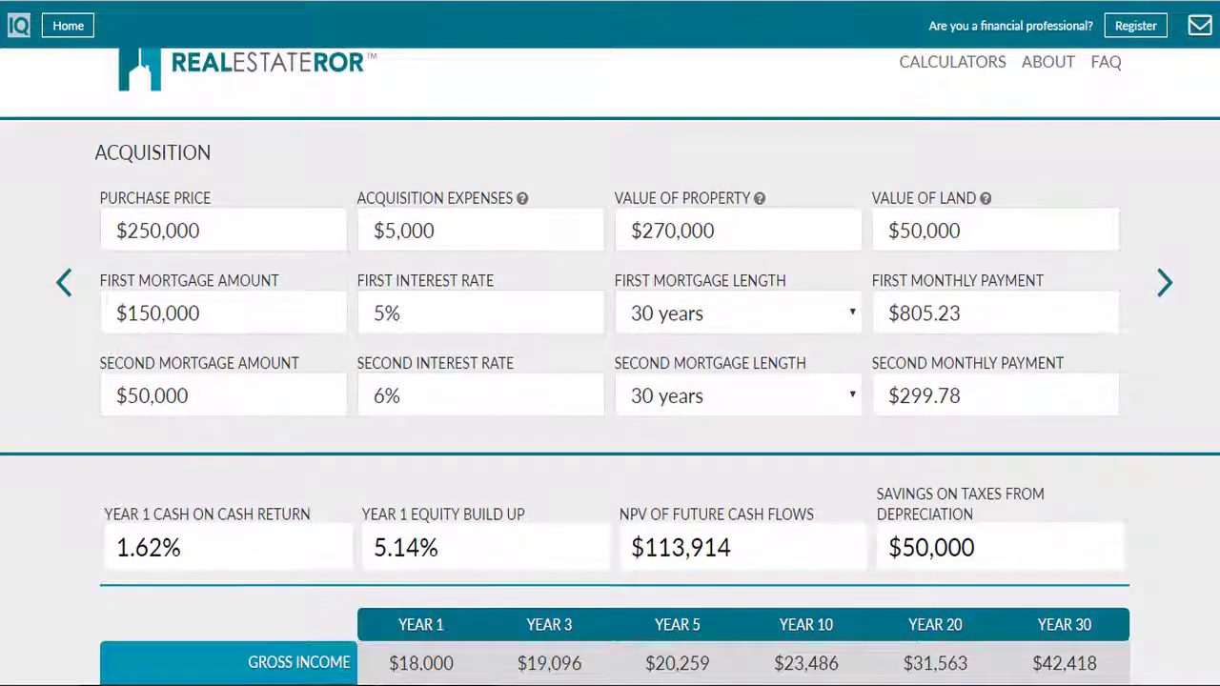
scroll(611, 381, up, 1)
scroll(610, 381, down, 2)
scroll(610, 381, down, 4)
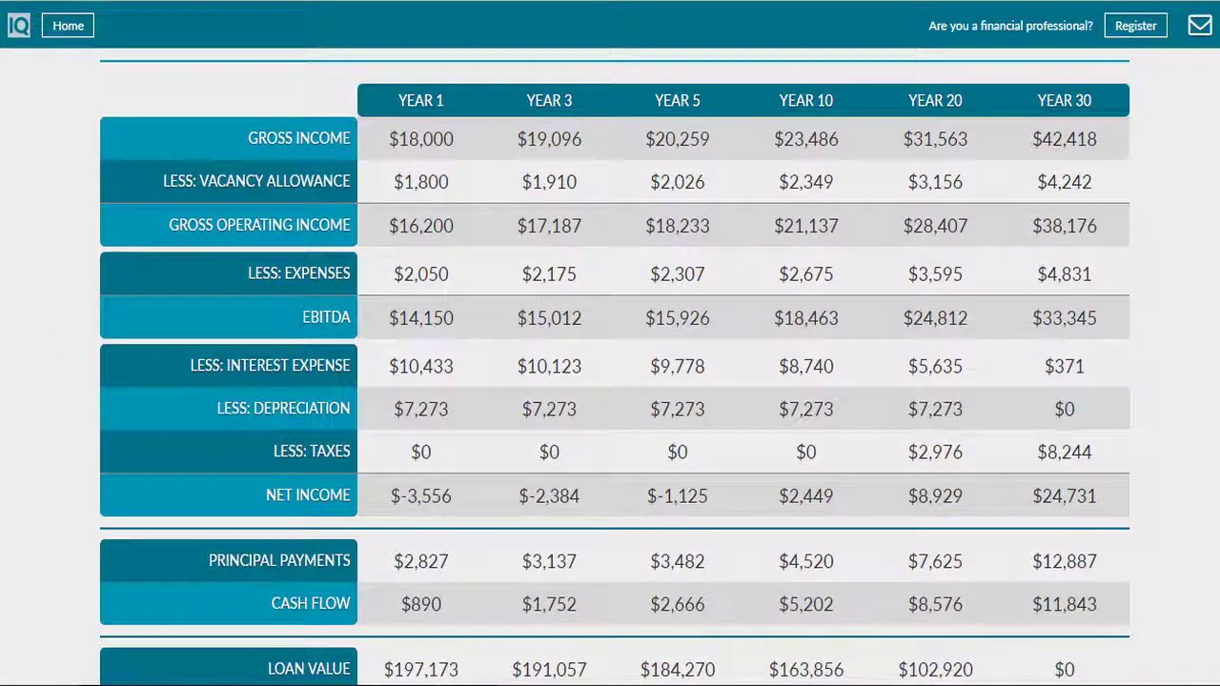
scroll(610, 381, down, 2)
scroll(610, 381, down, 1)
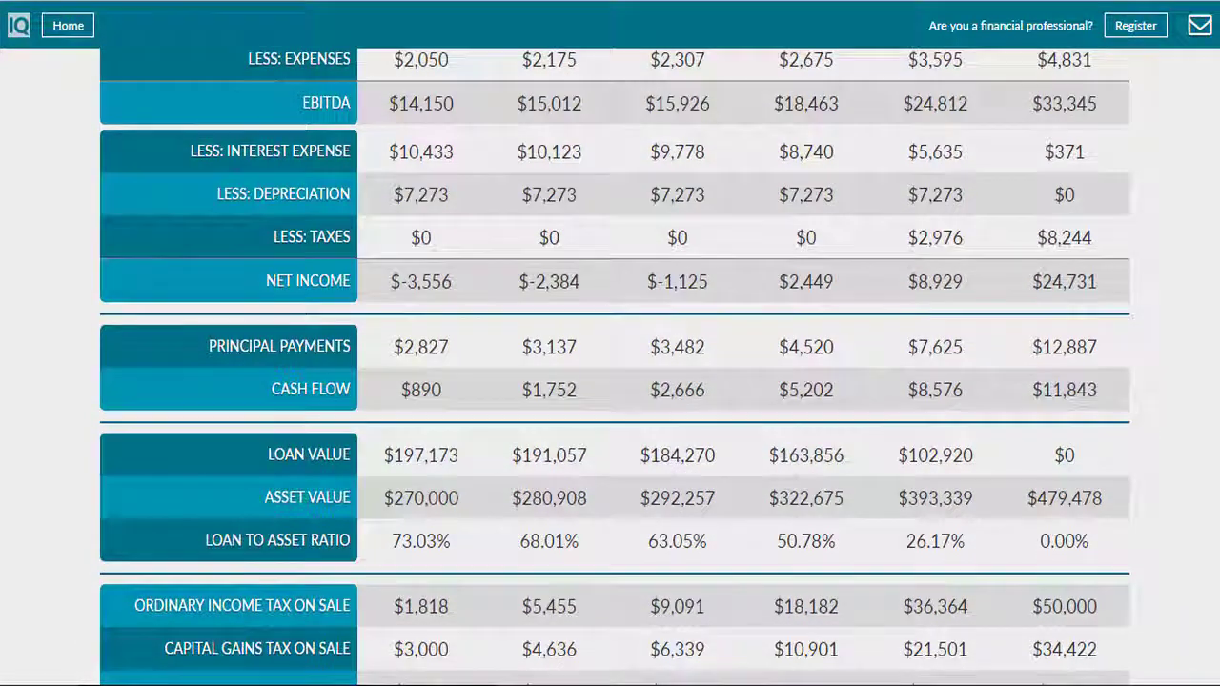
scroll(610, 382, down, 1)
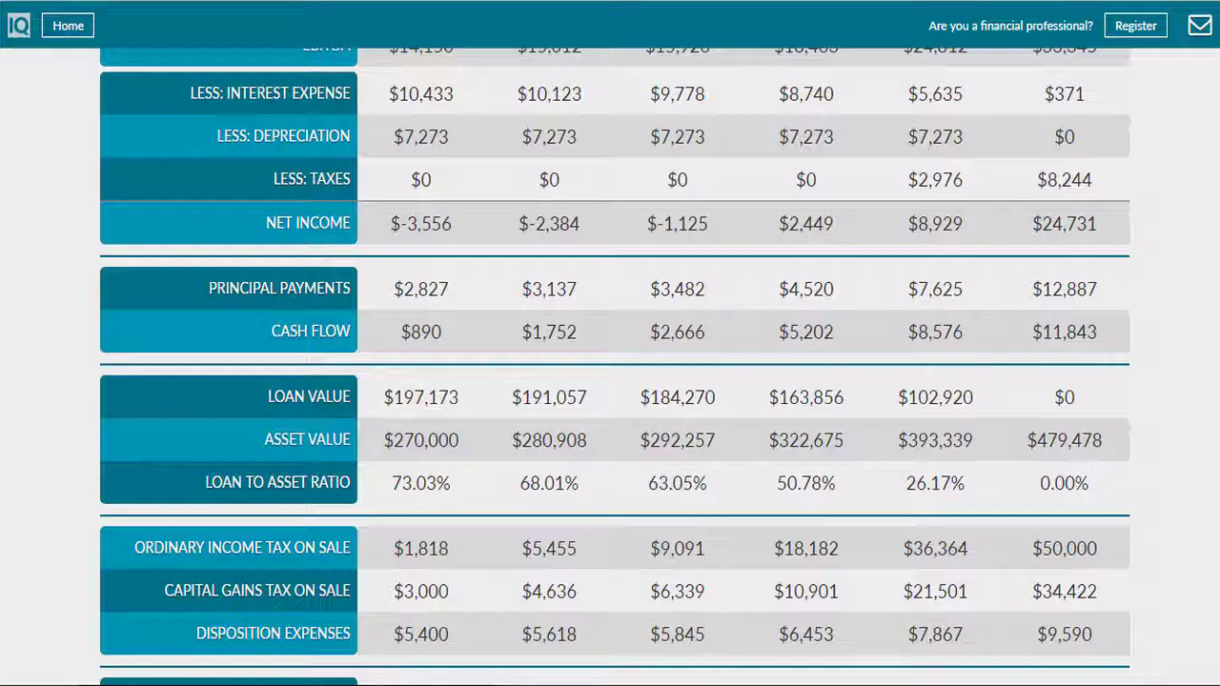
scroll(611, 381, down, 1)
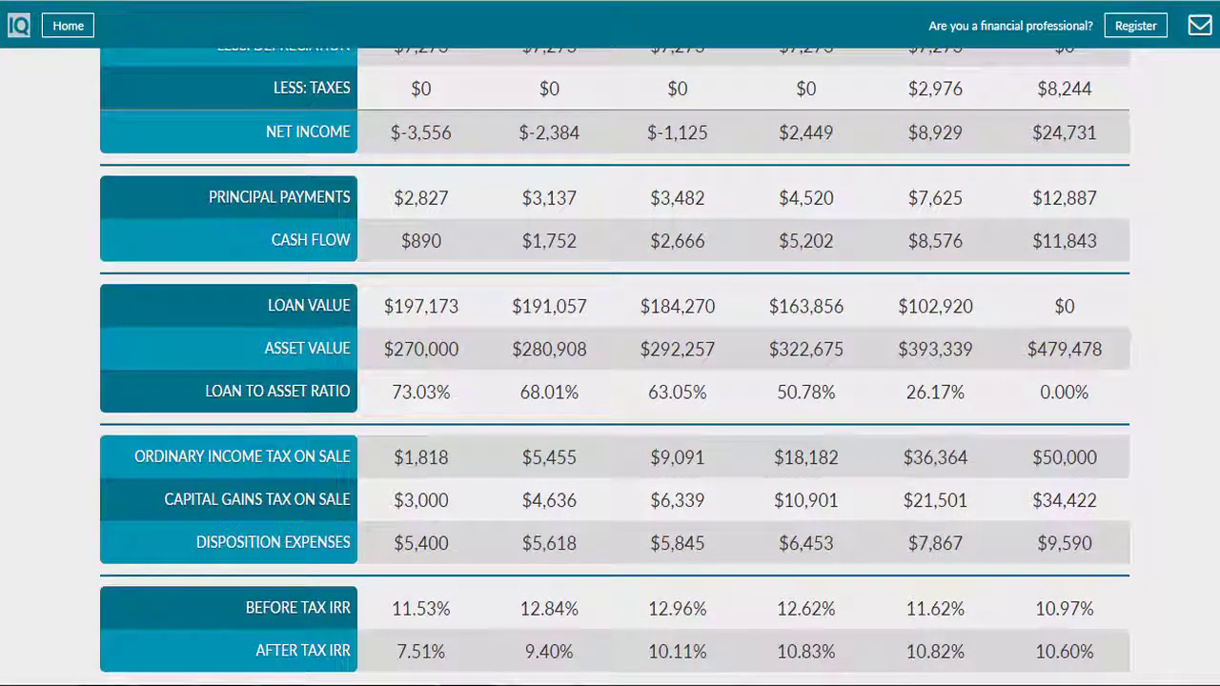
scroll(610, 382, down, 1)
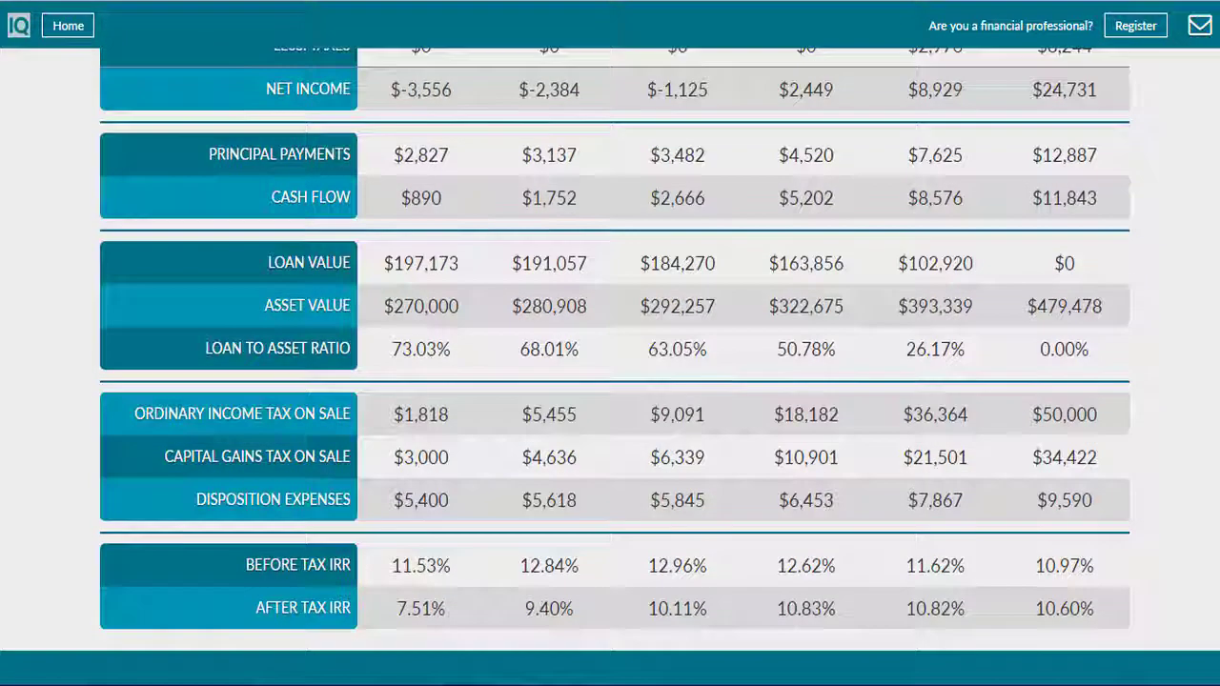
scroll(610, 381, up, 1)
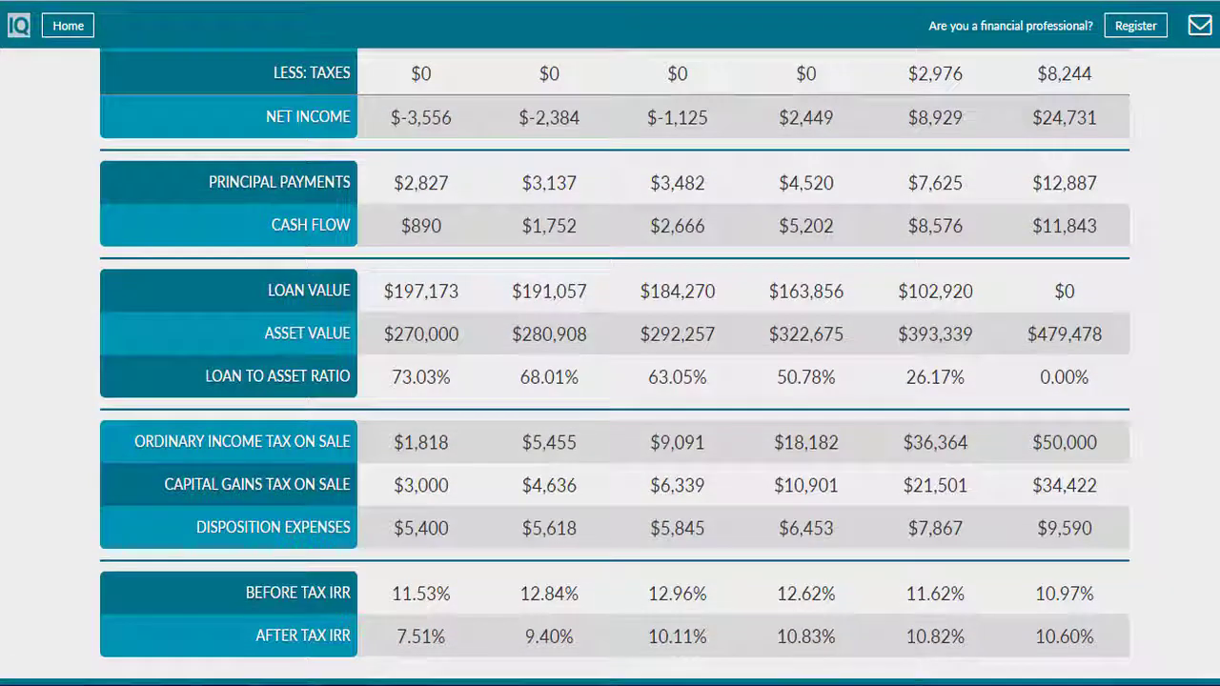
scroll(611, 381, up, 1)
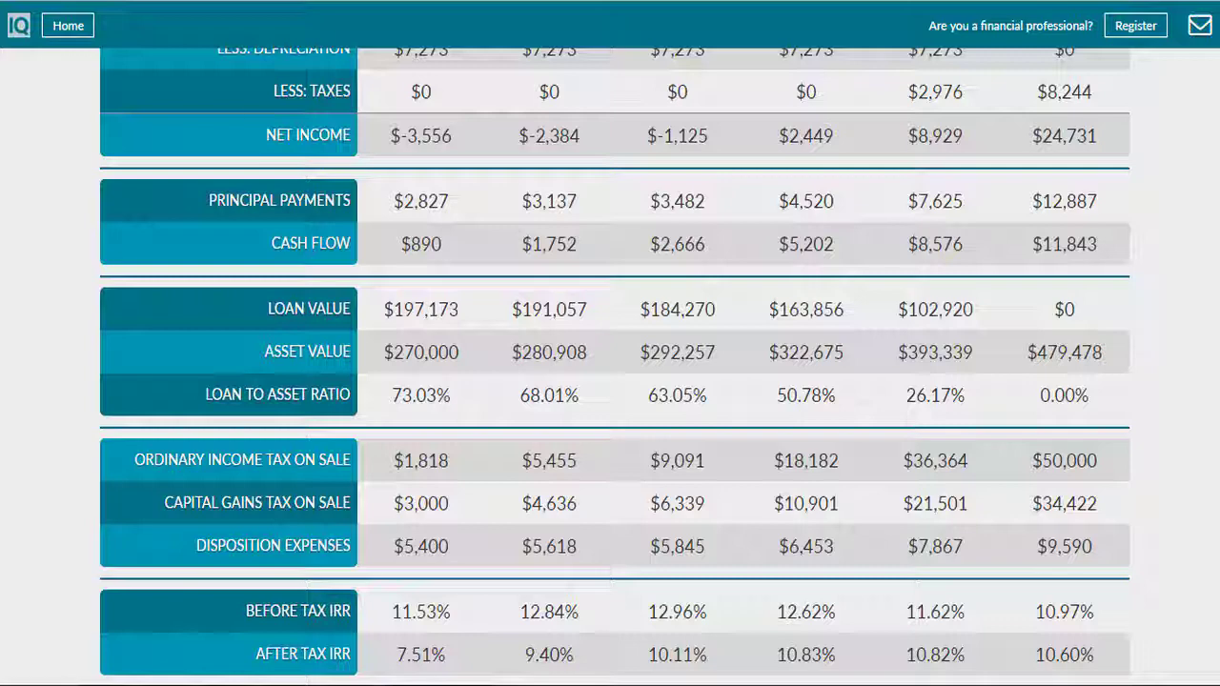
scroll(610, 381, up, 1)
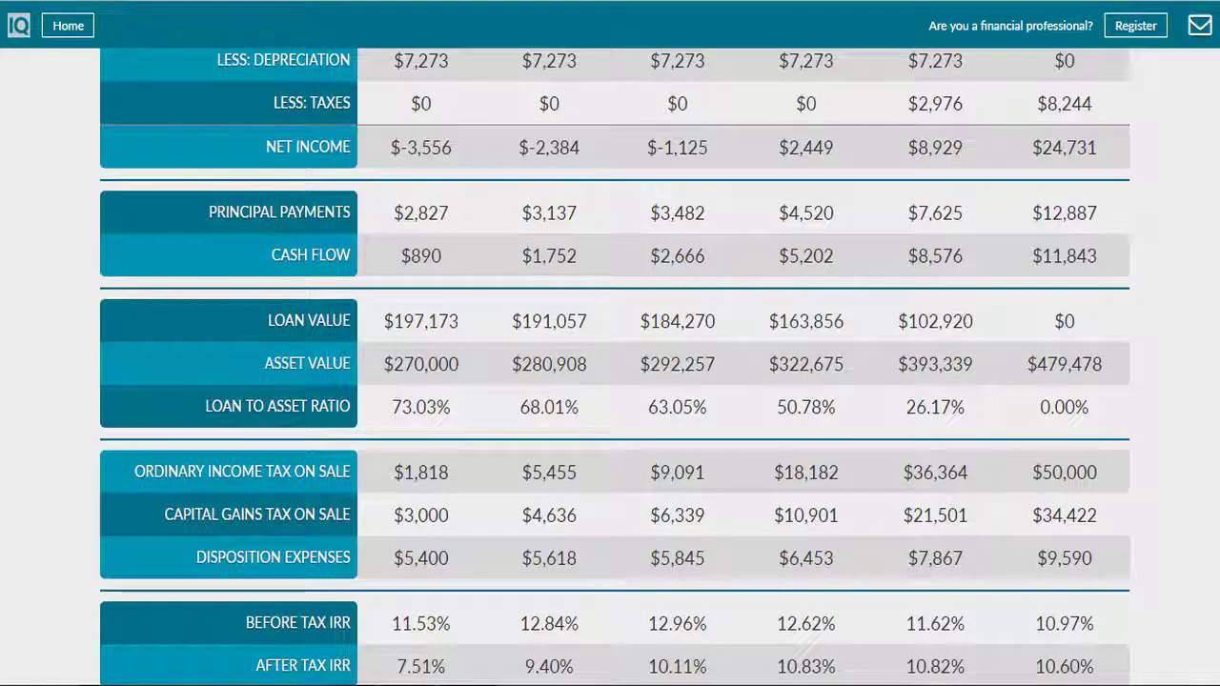
scroll(610, 381, down, 1)
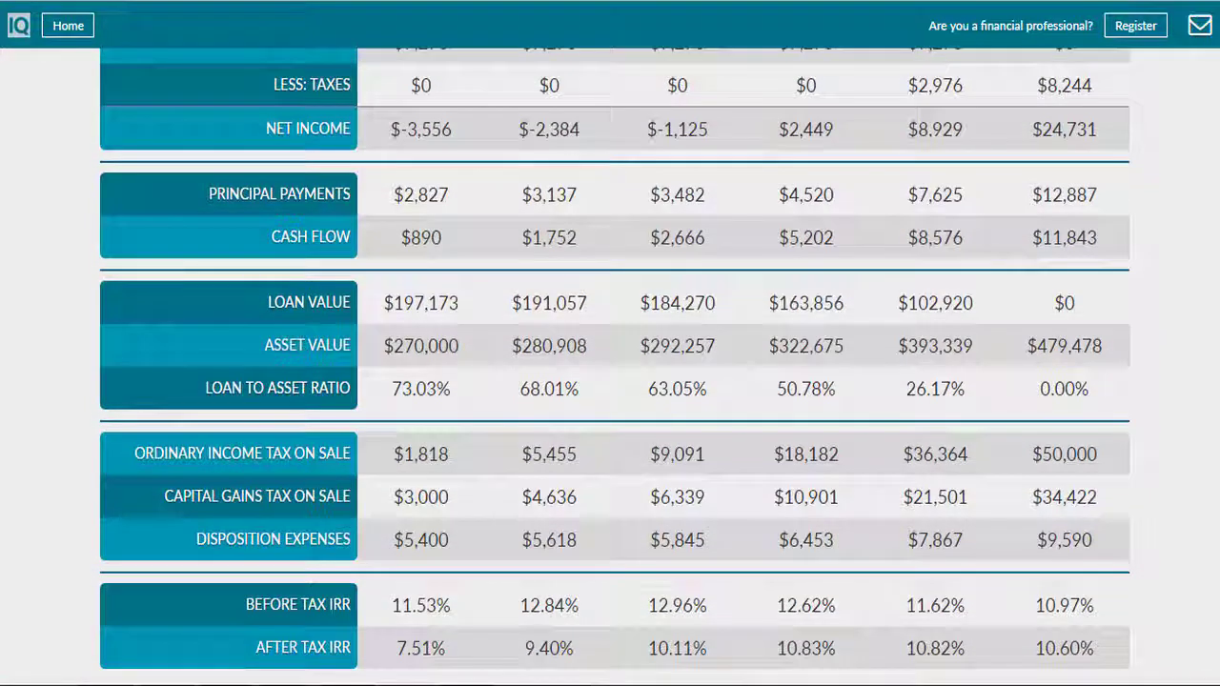
scroll(610, 381, up, 5)
scroll(610, 381, up, 6)
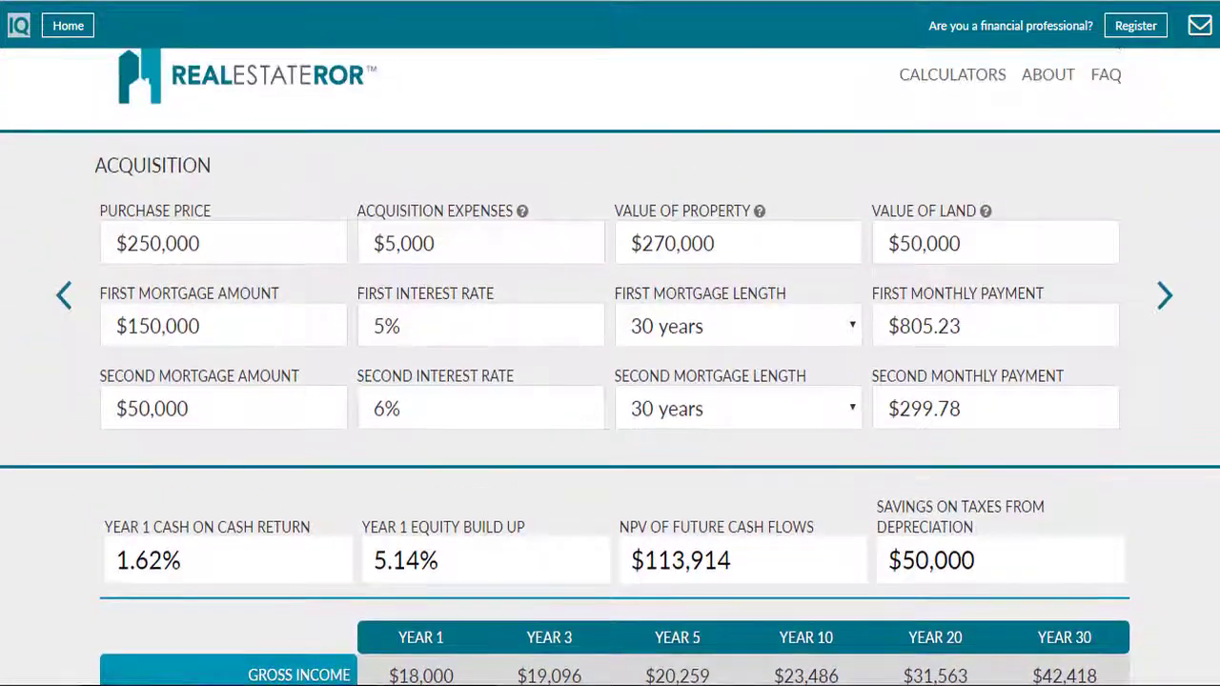
mouse_move(271, 592)
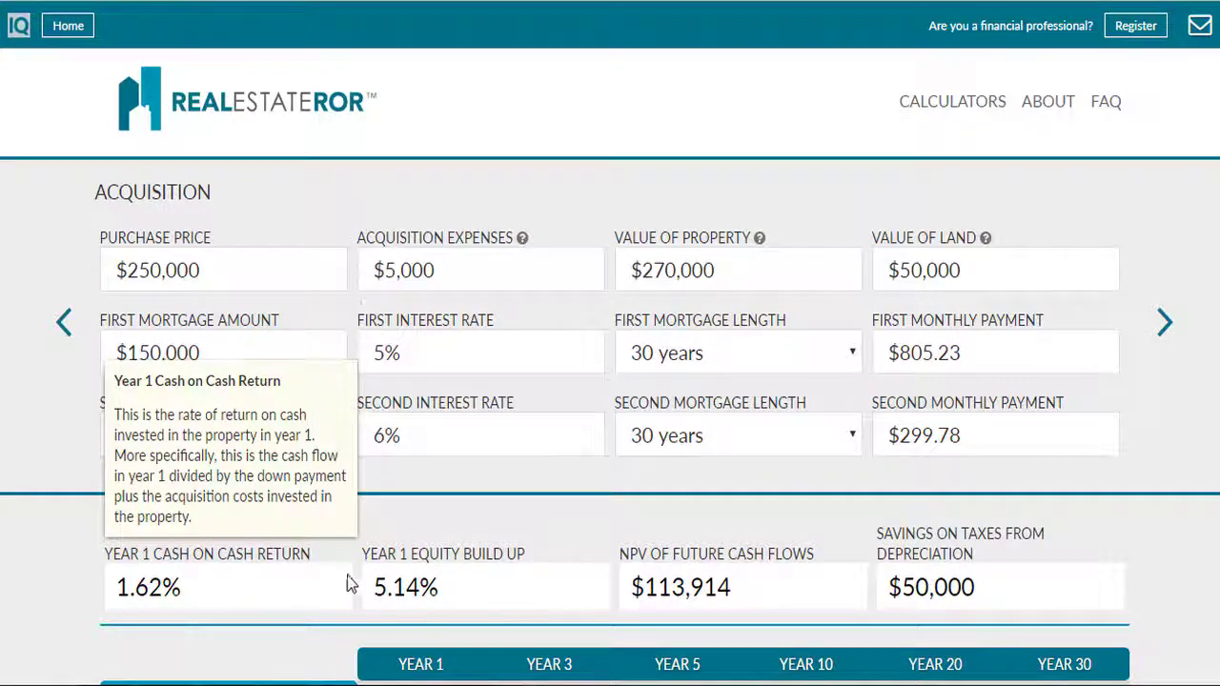
mouse_move(433, 578)
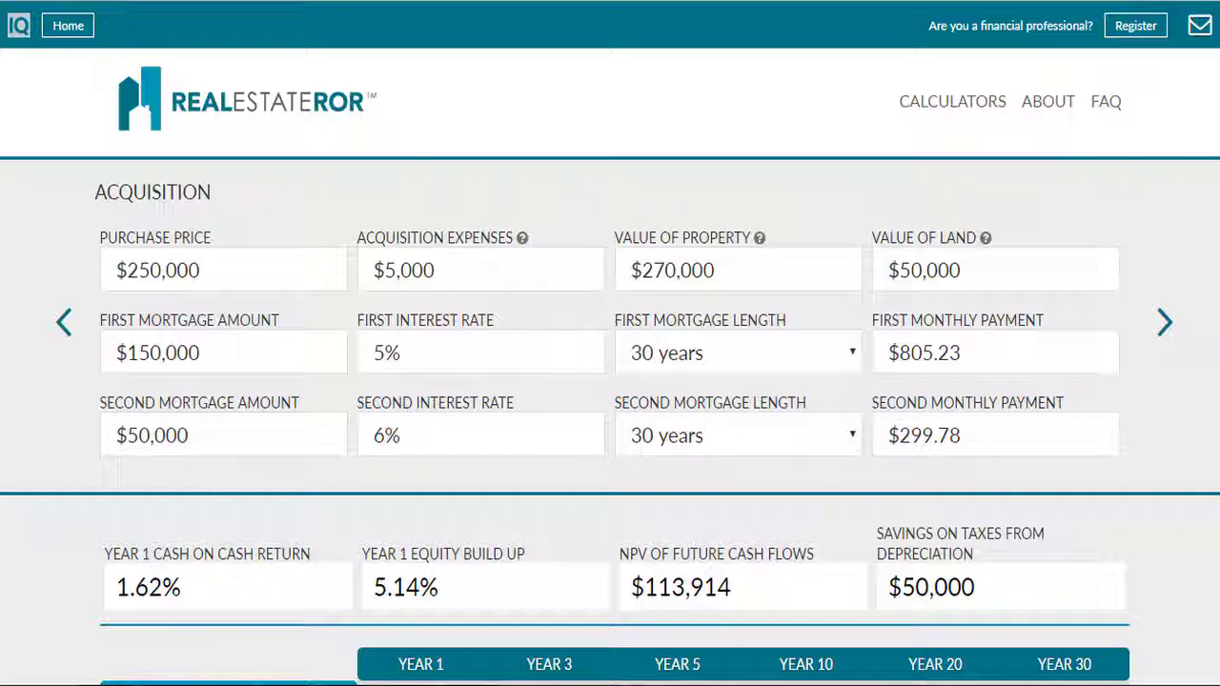
Highlight the Before Tax IRR figures, then advance the inputs past Income/Expense to Disposition.
scroll(613, 366, down, 15)
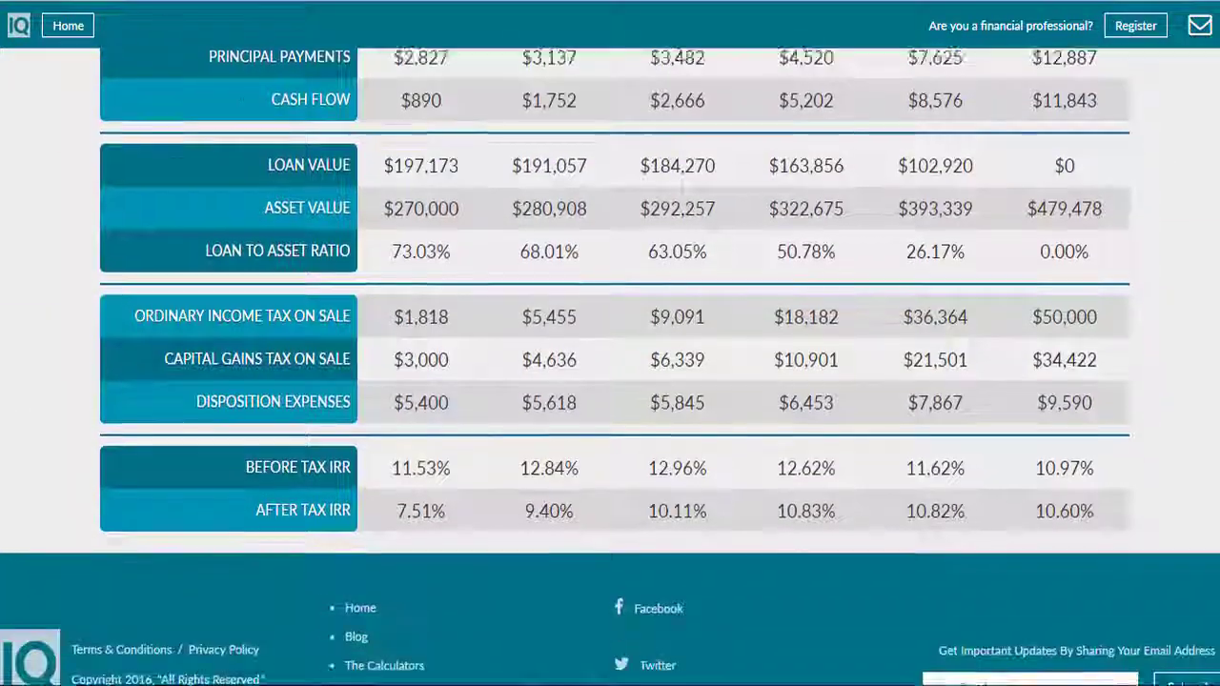
drag(1102, 385, 394, 382)
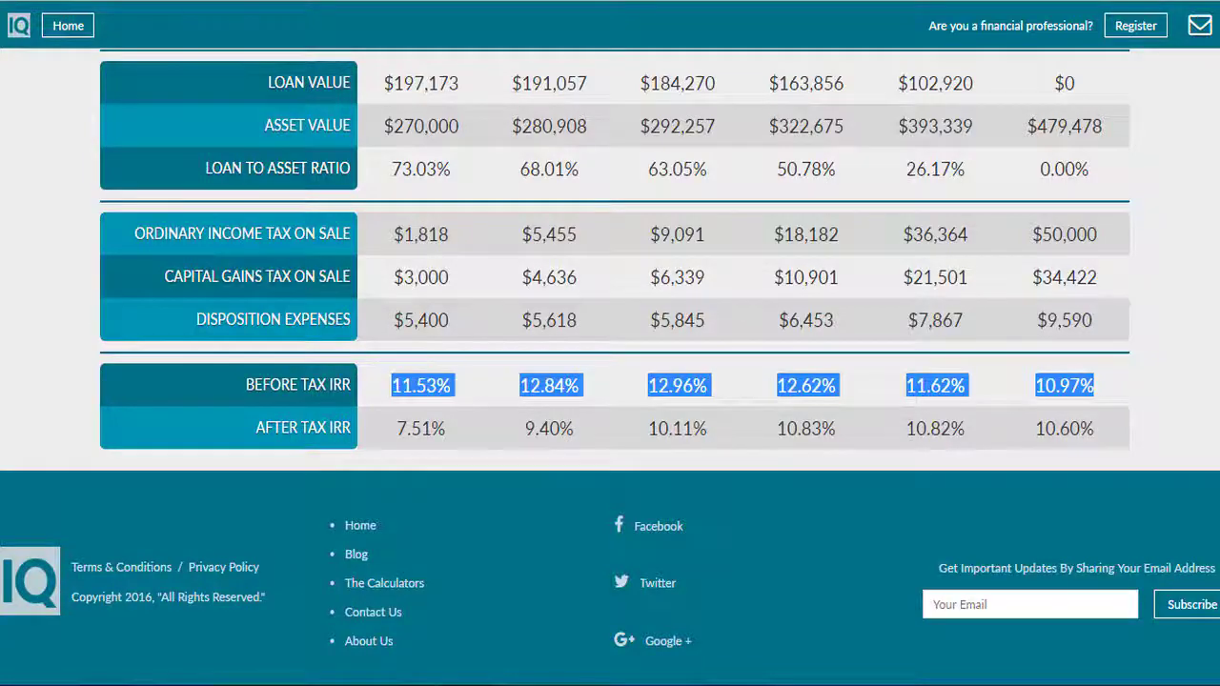
scroll(1154, 325, up, 15)
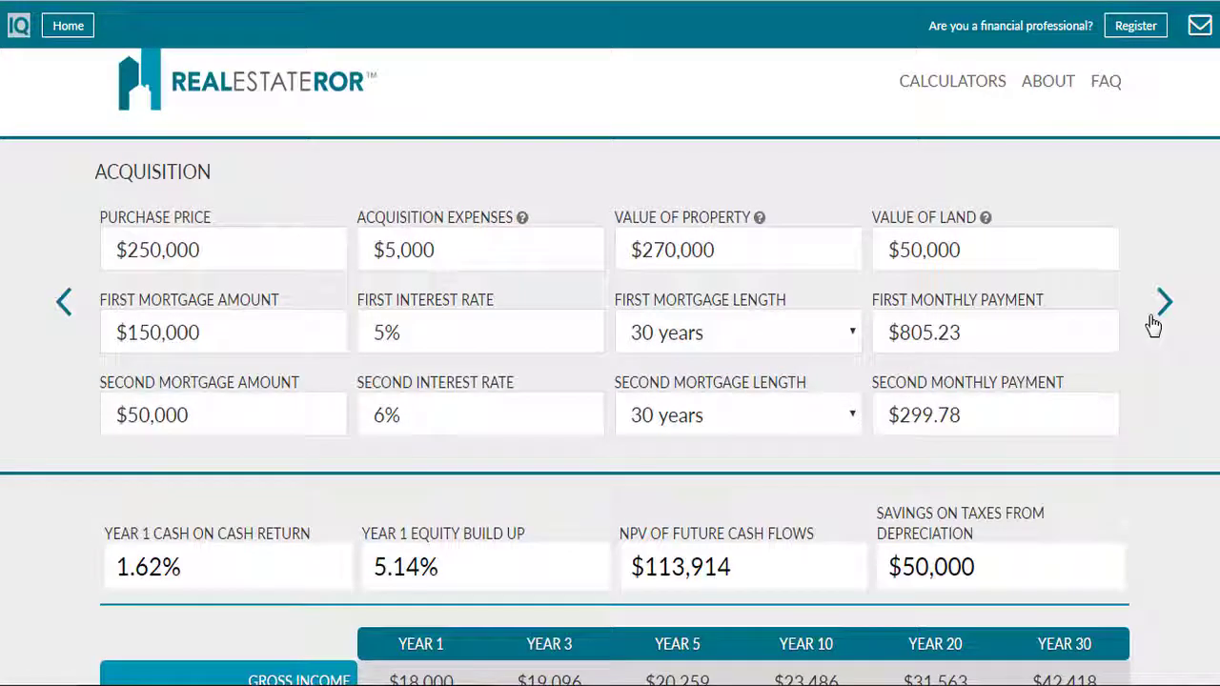
click(1163, 304)
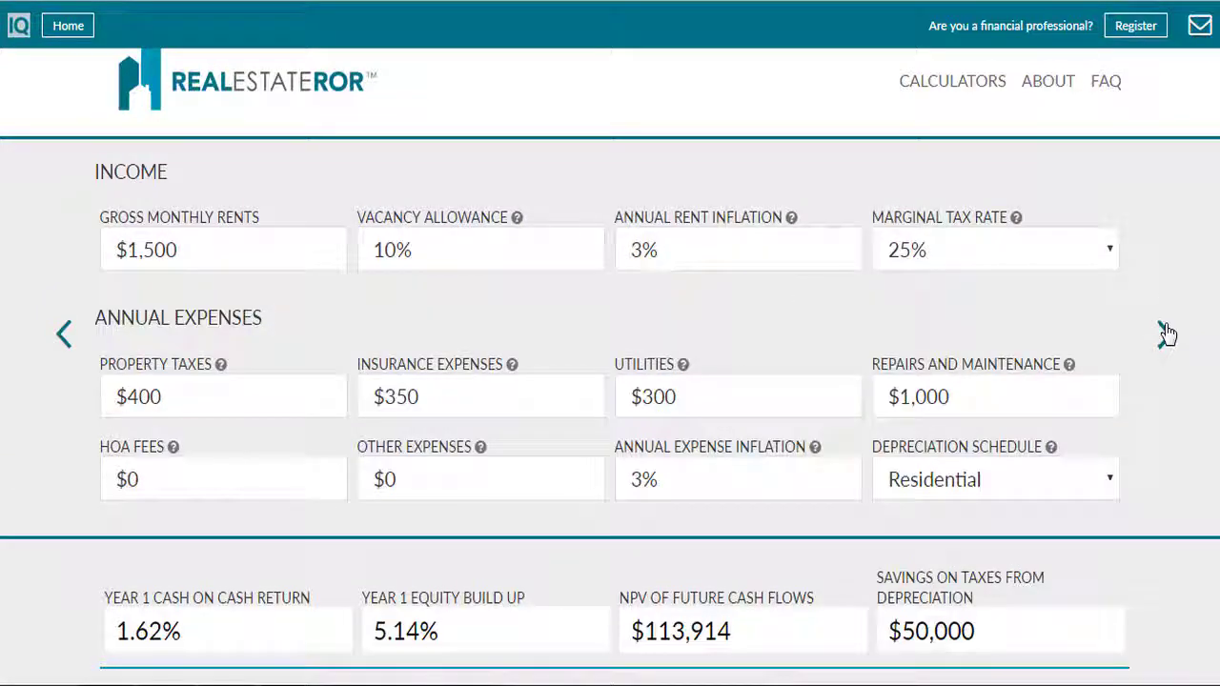
click(1164, 333)
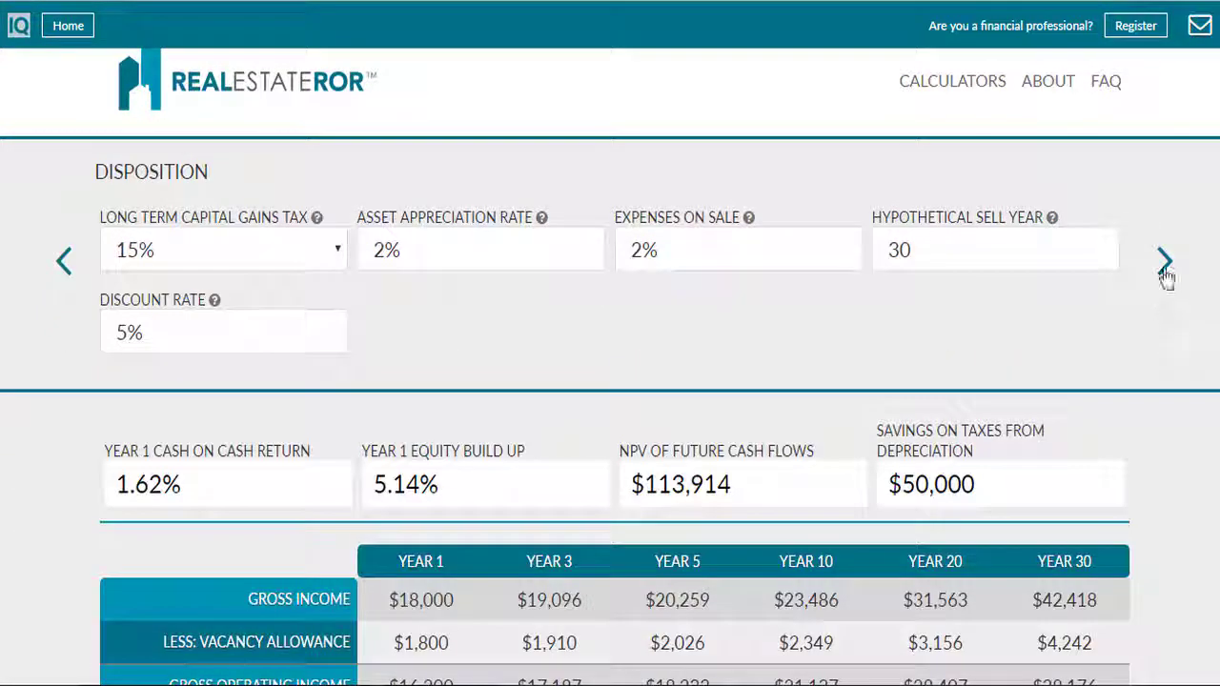